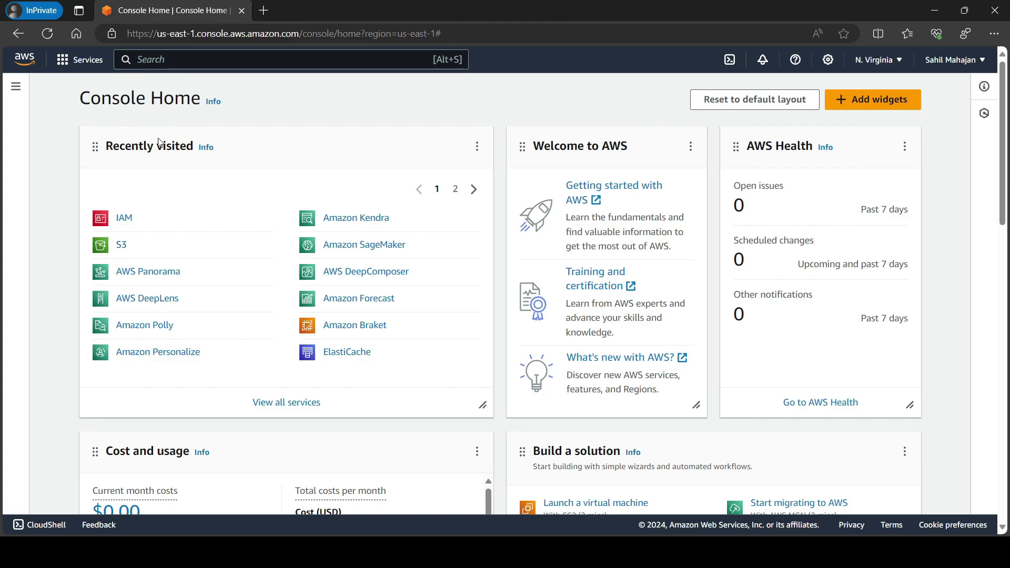
- Open the S3 service and start creating a new bucket
click(125, 249)
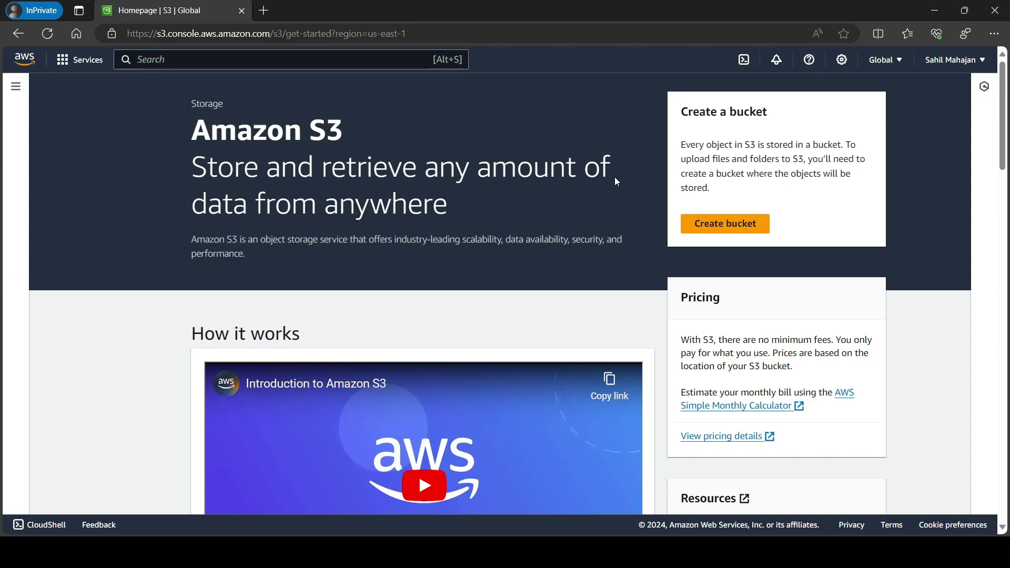
click(712, 234)
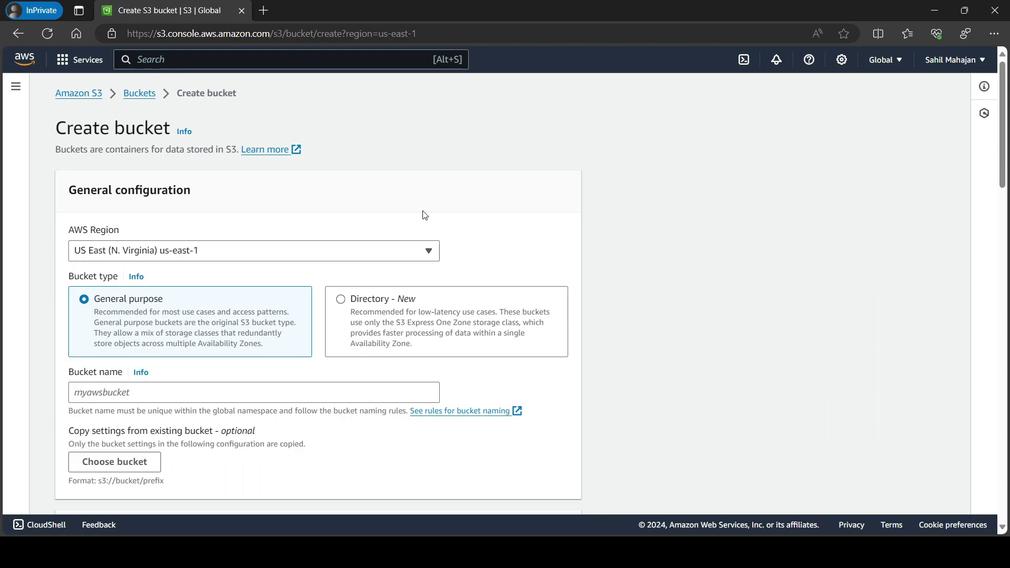
- Examine the available AWS regions and the two bucket types in the bucket's general configuration
scroll(425, 215, down, 1)
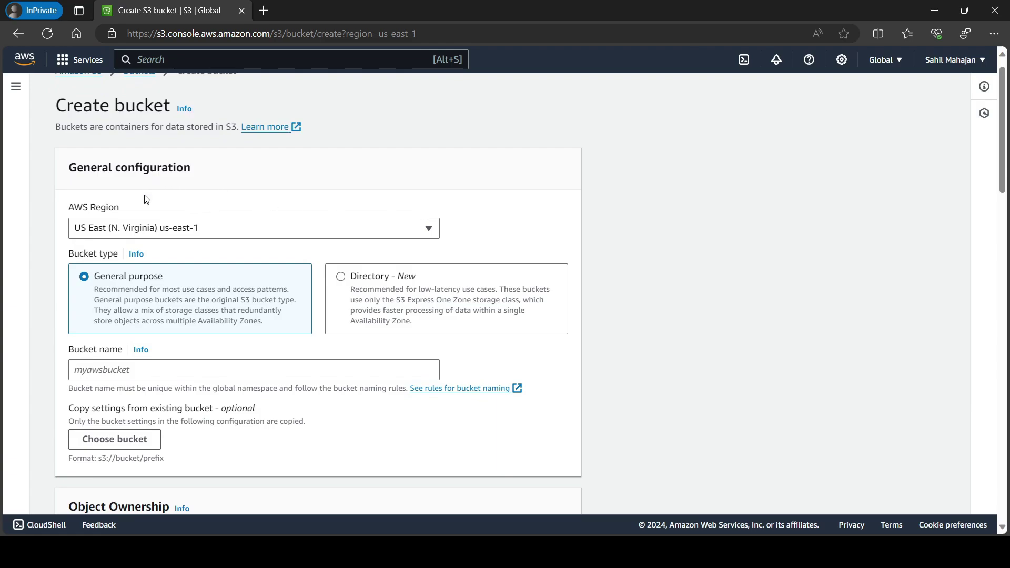
click(123, 232)
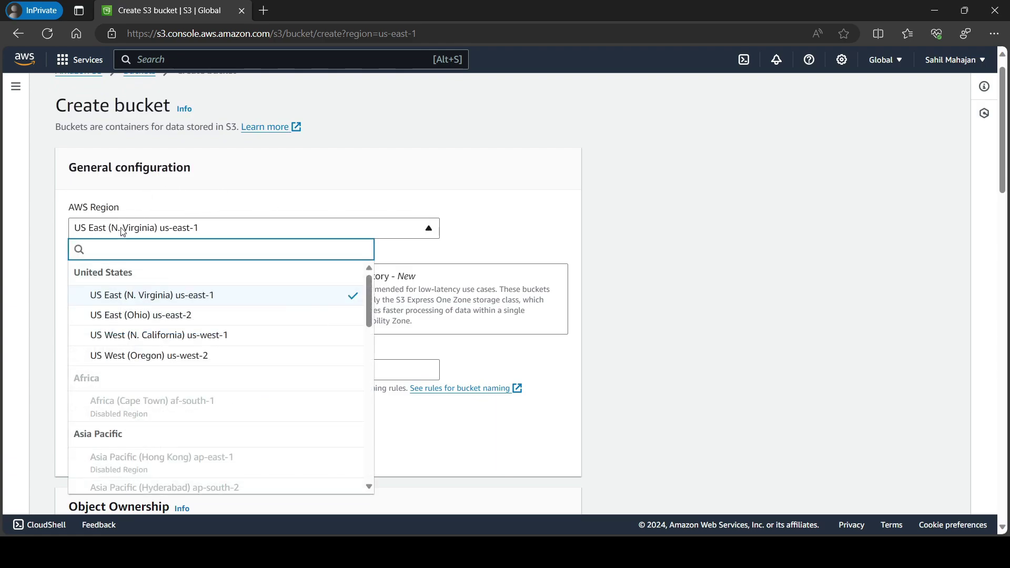
click(204, 200)
scroll(204, 201, down, 2)
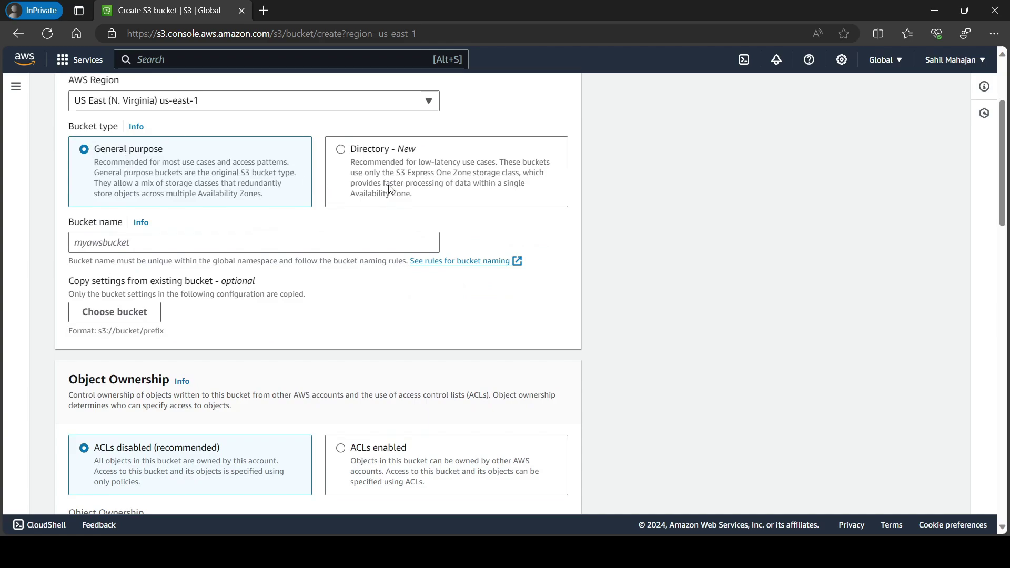
scroll(391, 190, up, 1)
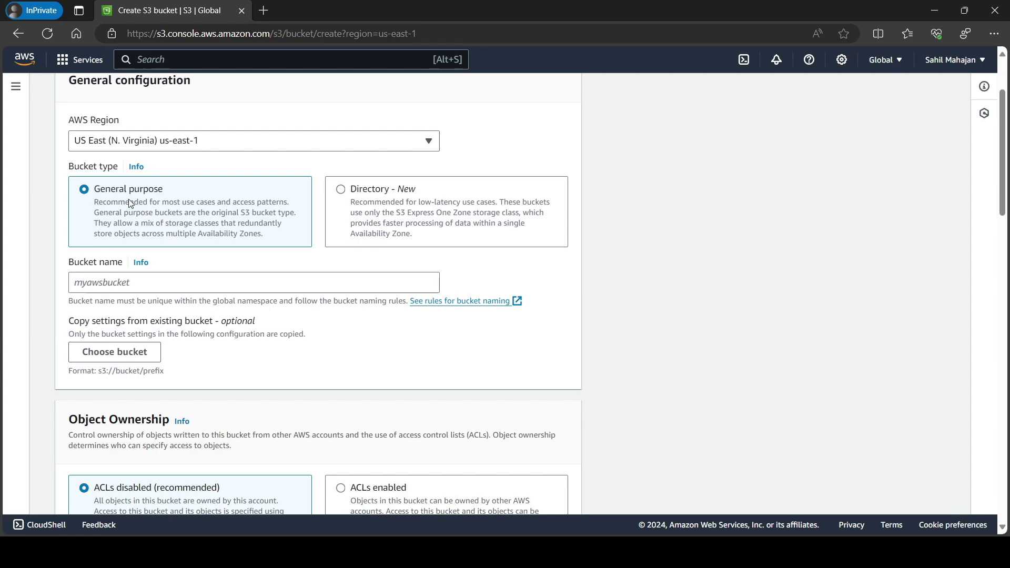
- Enter the account owner's first name followed directly by "YouTube", both capitalized, as the bucket name
click(118, 279)
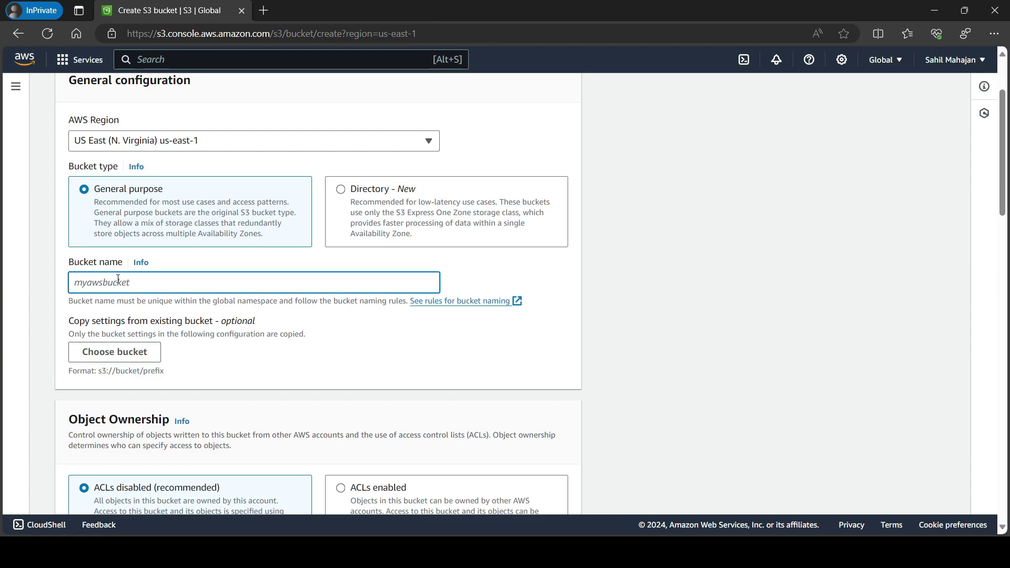
text(Sah)
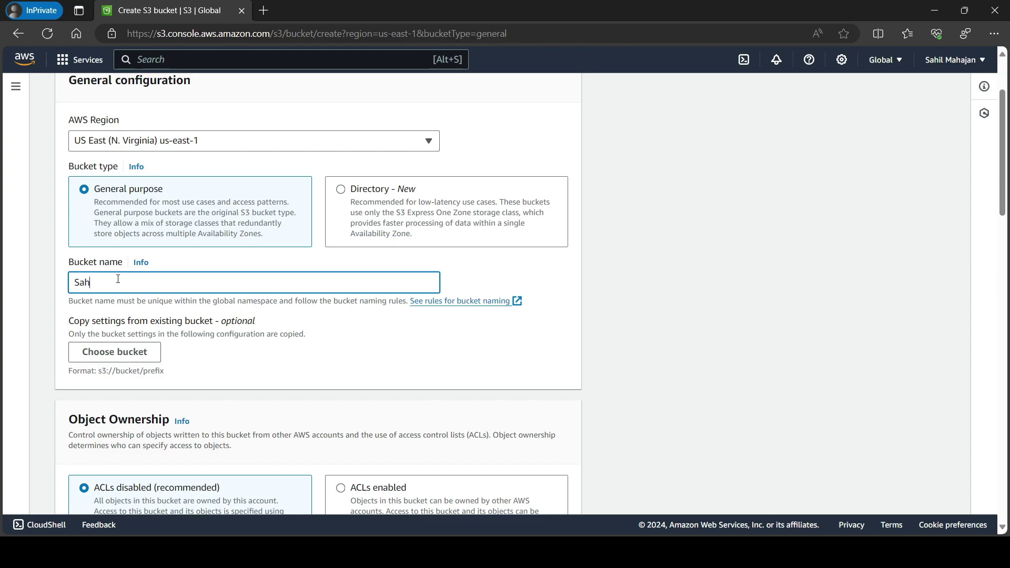
text(ilYouTube)
- Review the bucket's object ownership, public access, versioning, tag, default encryption and advanced Object Lock settings
scroll(118, 281, down, 1)
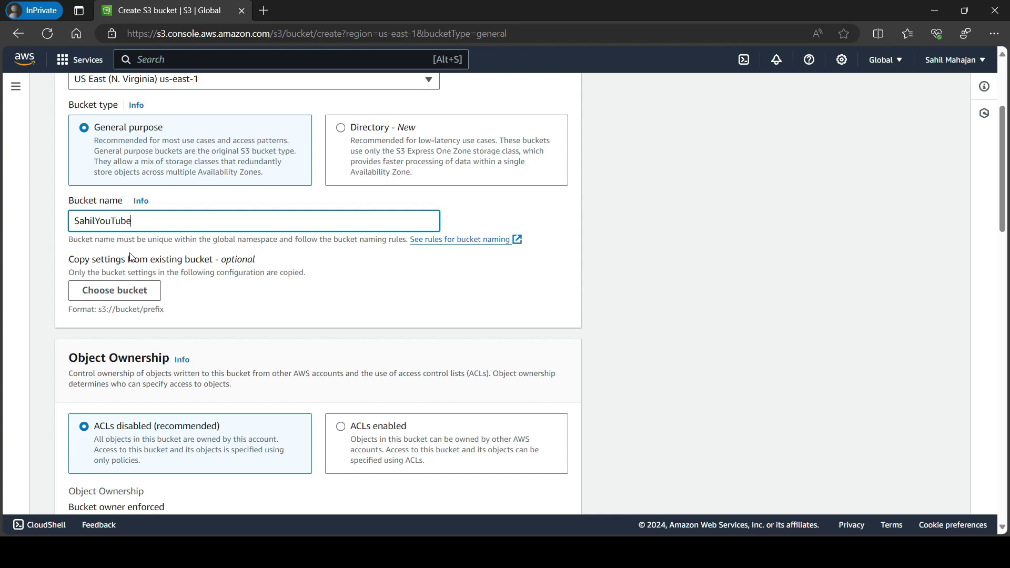
scroll(187, 269, down, 2)
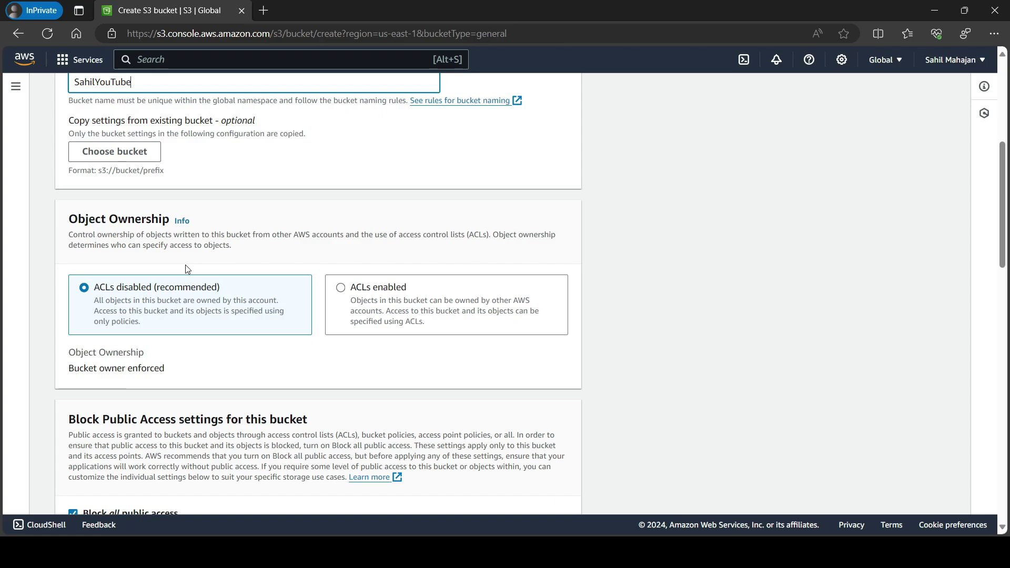
scroll(187, 269, down, 3)
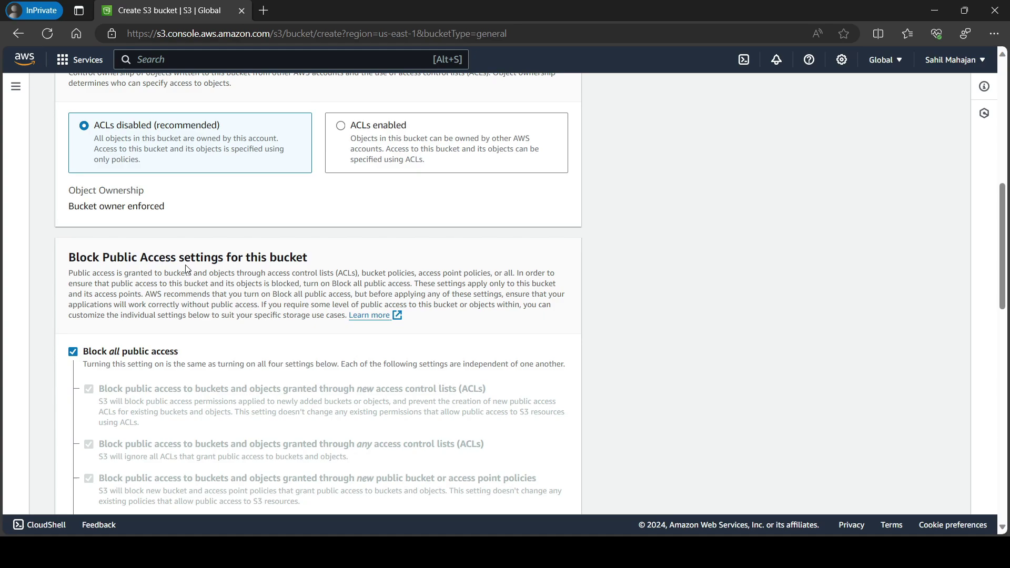
scroll(187, 269, down, 1)
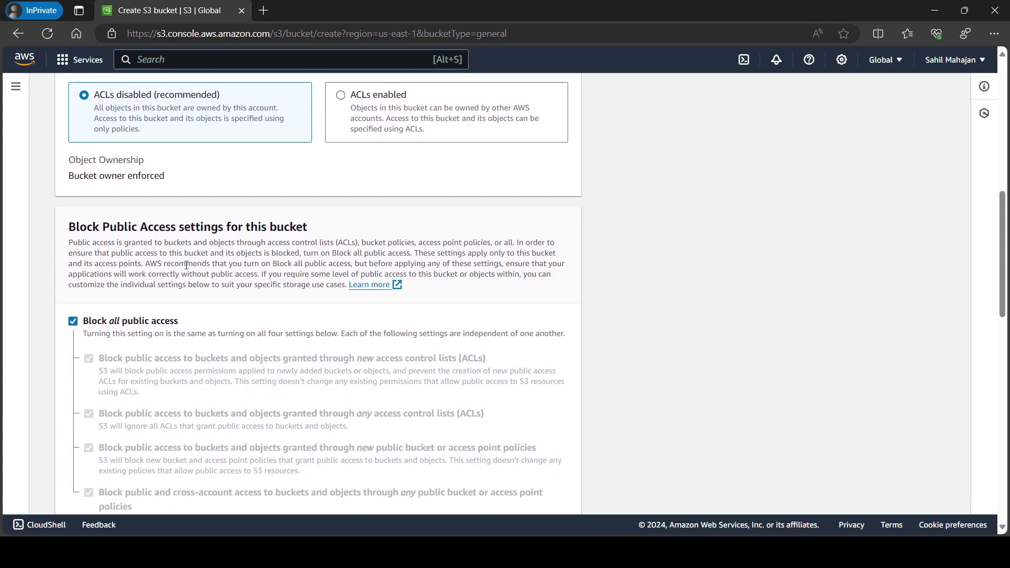
scroll(186, 266, down, 4)
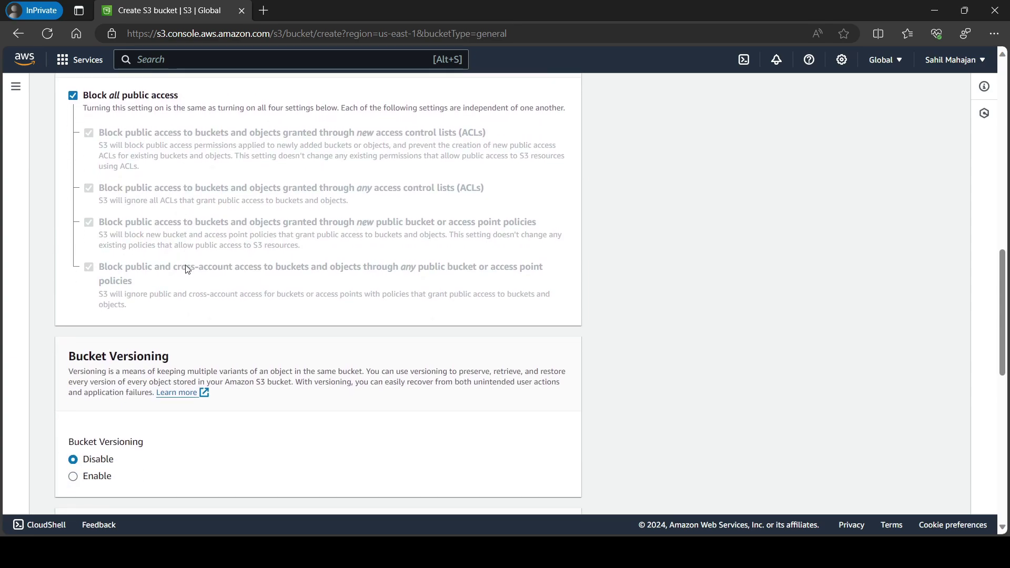
scroll(187, 269, up, 2)
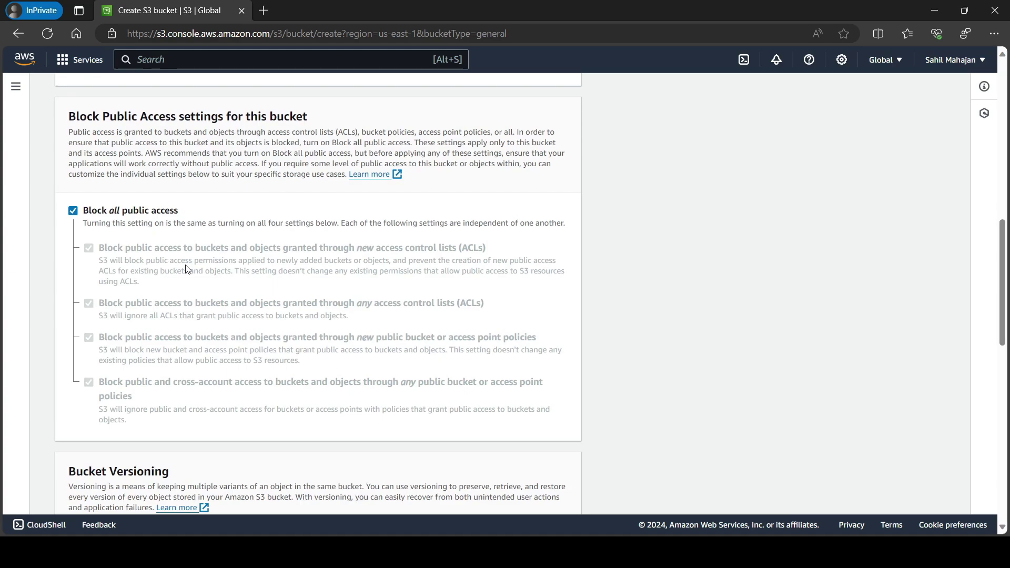
scroll(187, 269, down, 4)
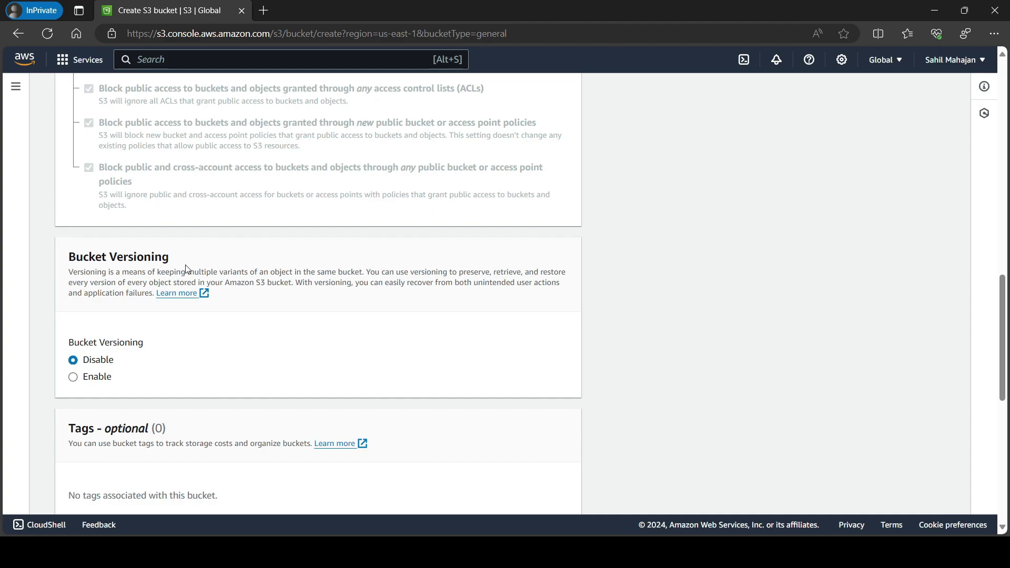
scroll(186, 270, down, 2)
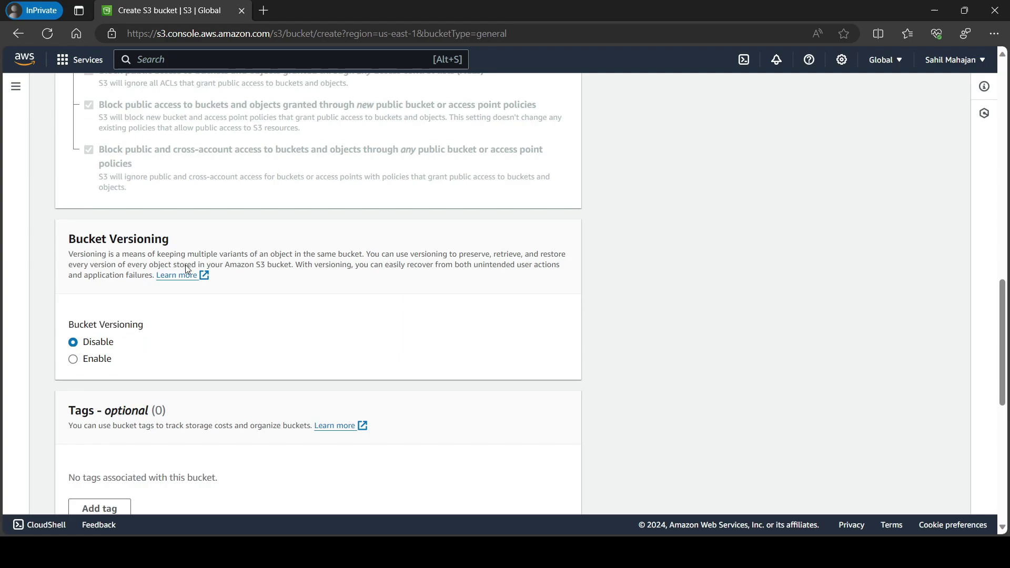
scroll(187, 269, down, 5)
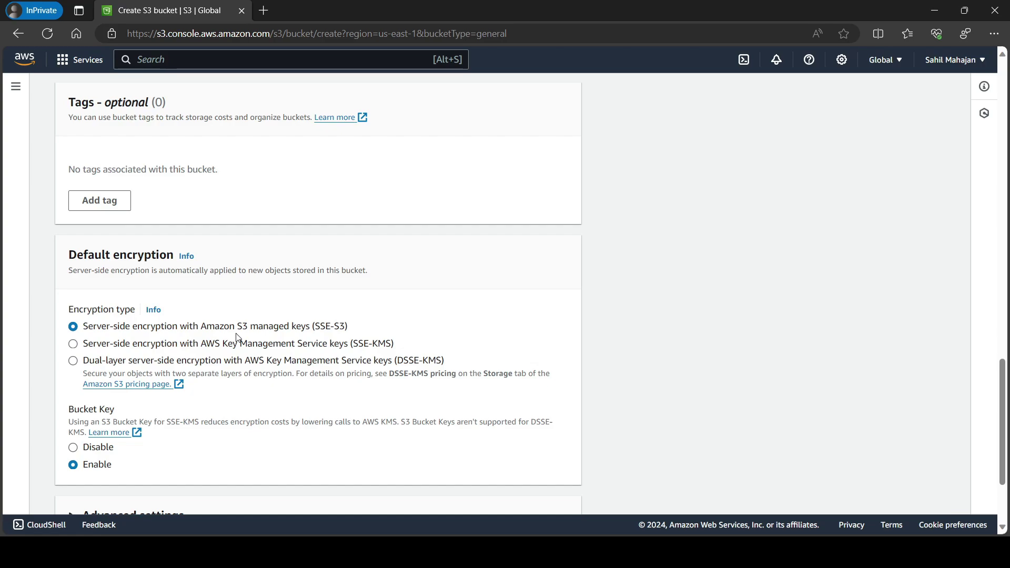
scroll(237, 337, down, 3)
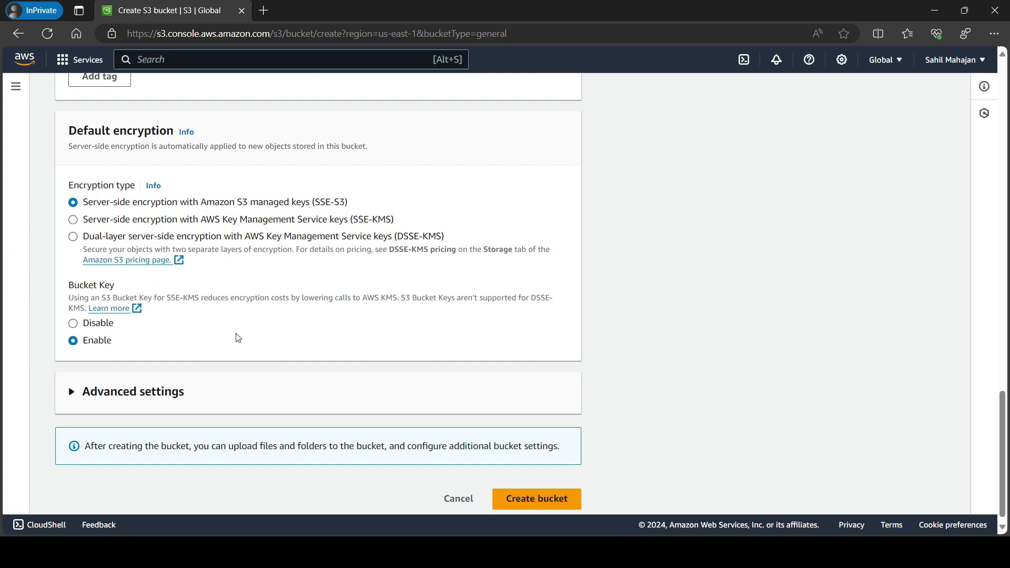
click(148, 382)
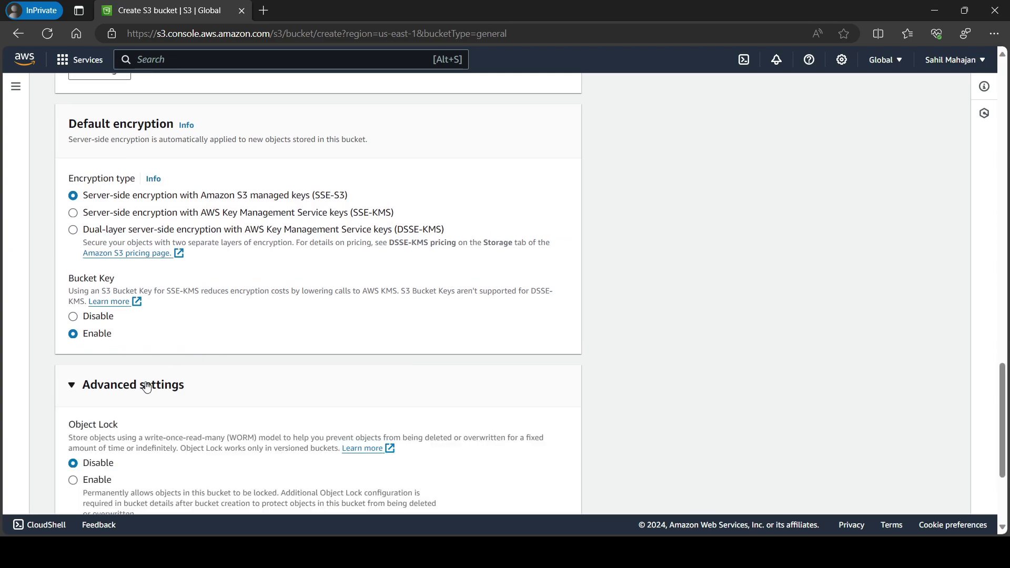
scroll(148, 388, down, 3)
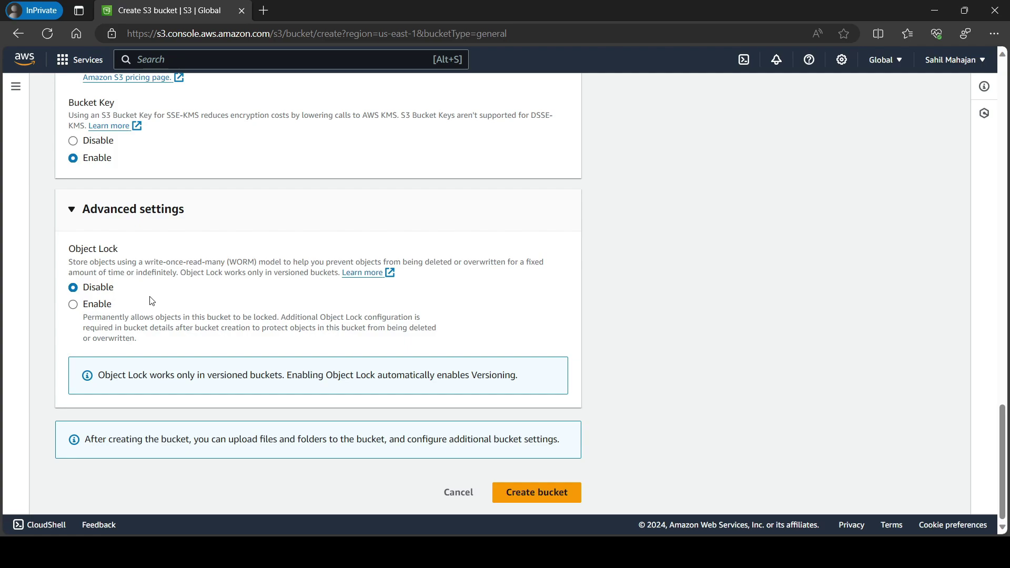
click(132, 216)
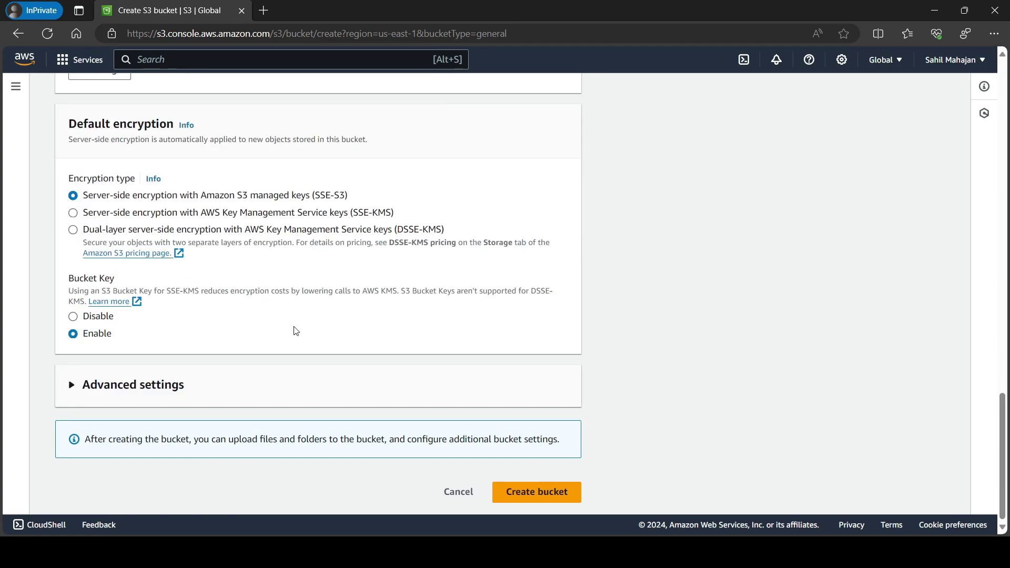
- Recheck the entered bucket name and try to create the bucket with the default settings
scroll(296, 331, up, 10)
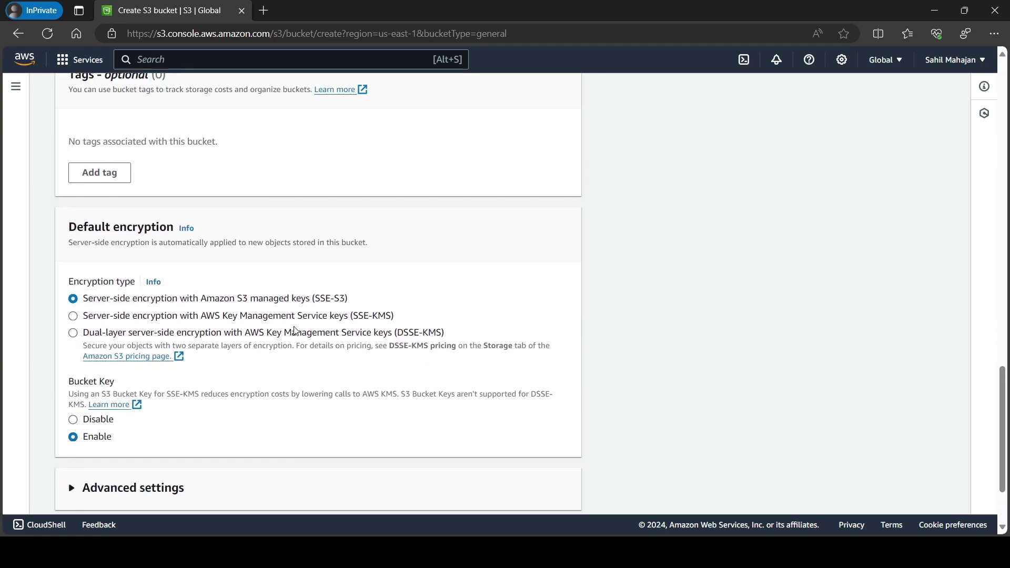
scroll(297, 331, up, 10)
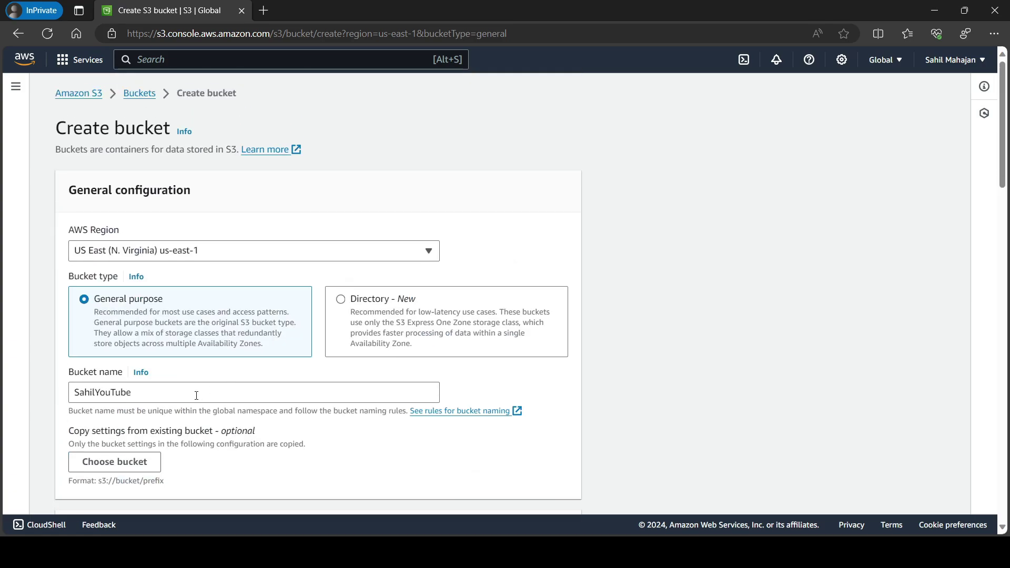
click(171, 394)
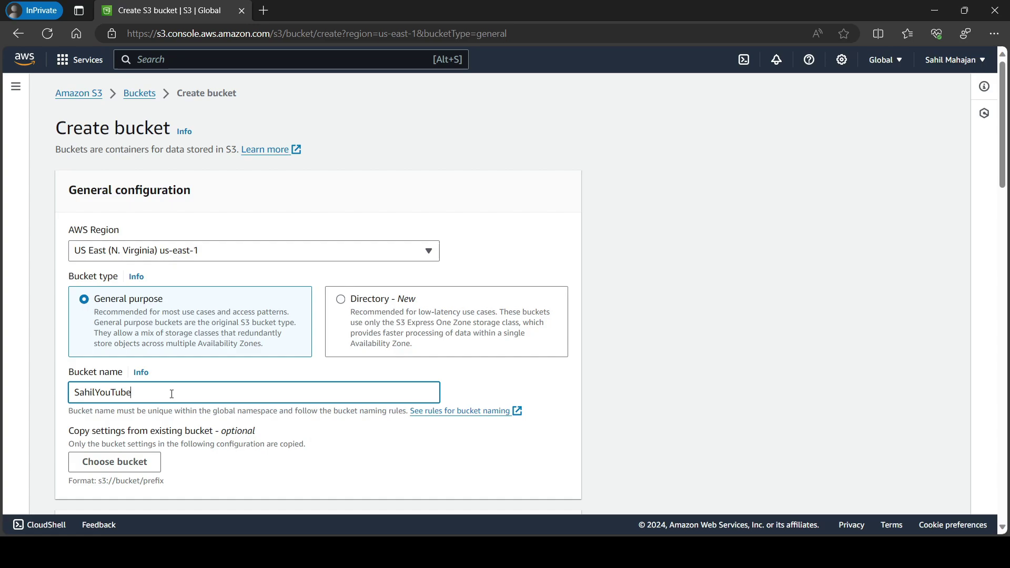
scroll(171, 394, down, 5)
scroll(171, 394, down, 10)
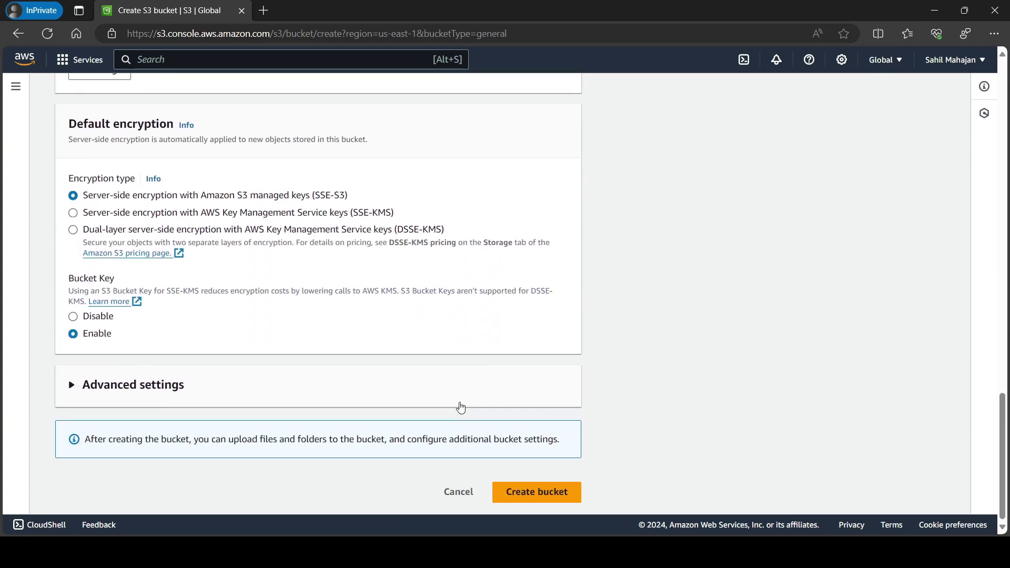
click(527, 493)
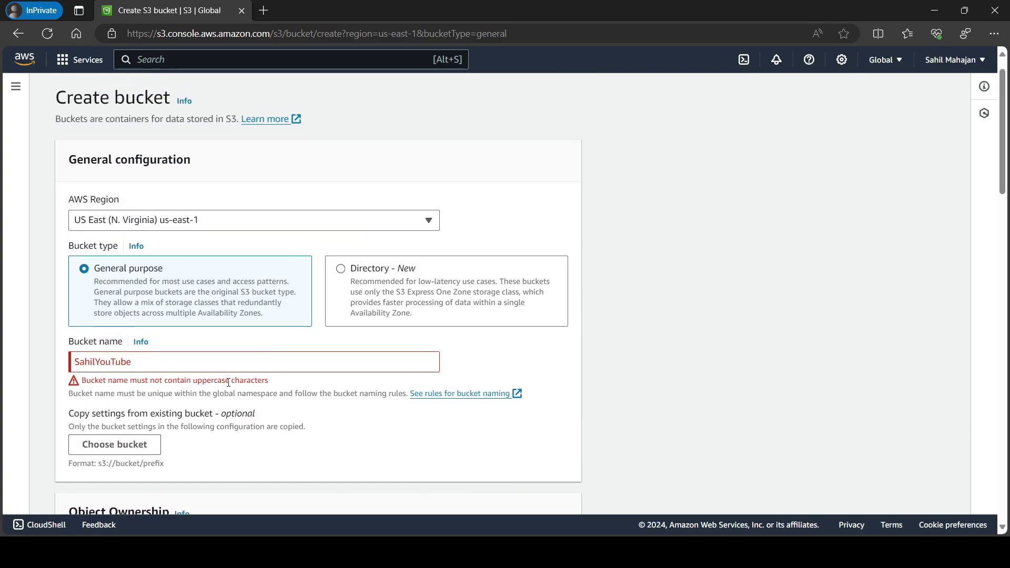
- Replace the bucket name with the owner's lowercase first name, a hyphen and "youtube", and create the bucket
click(195, 360)
key(ctrl+a)
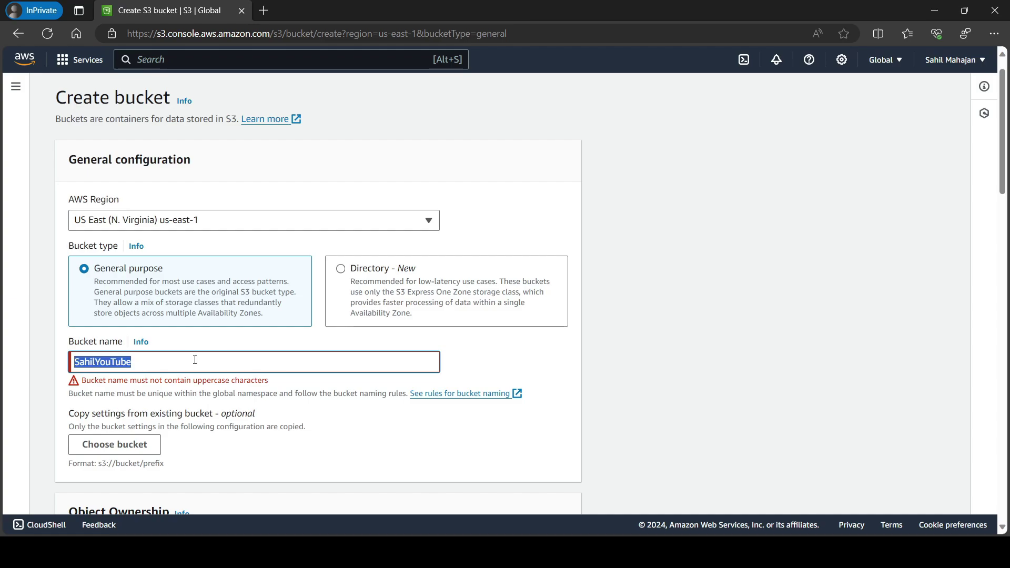
key(BackSpace)
text(sa)
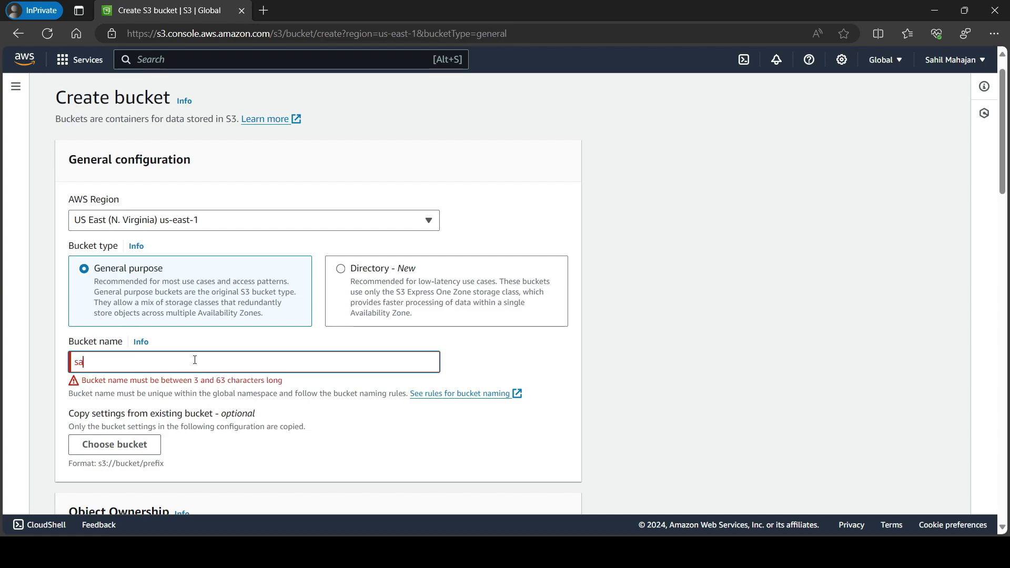
text(hil-youtube)
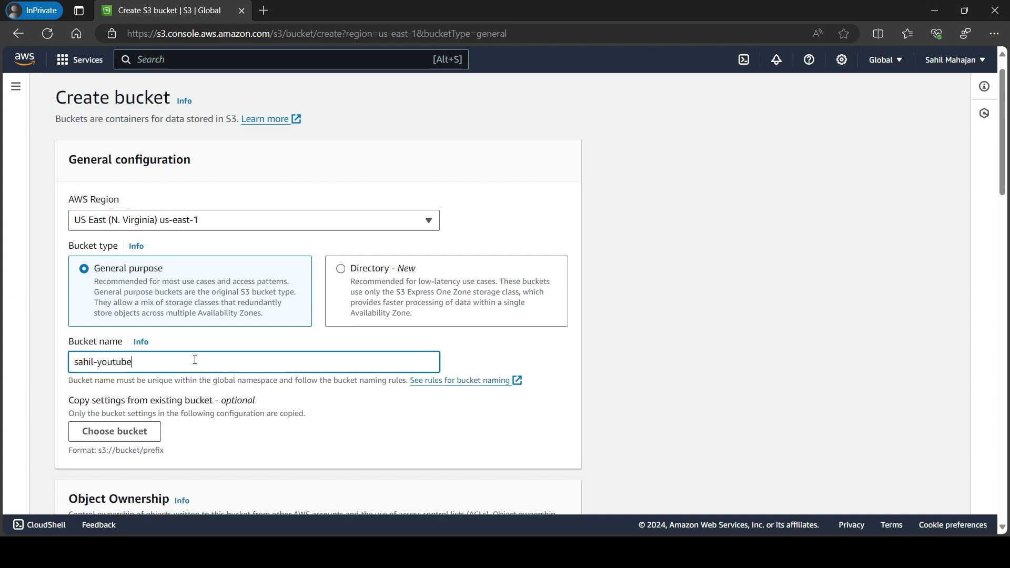
scroll(194, 358, down, 20)
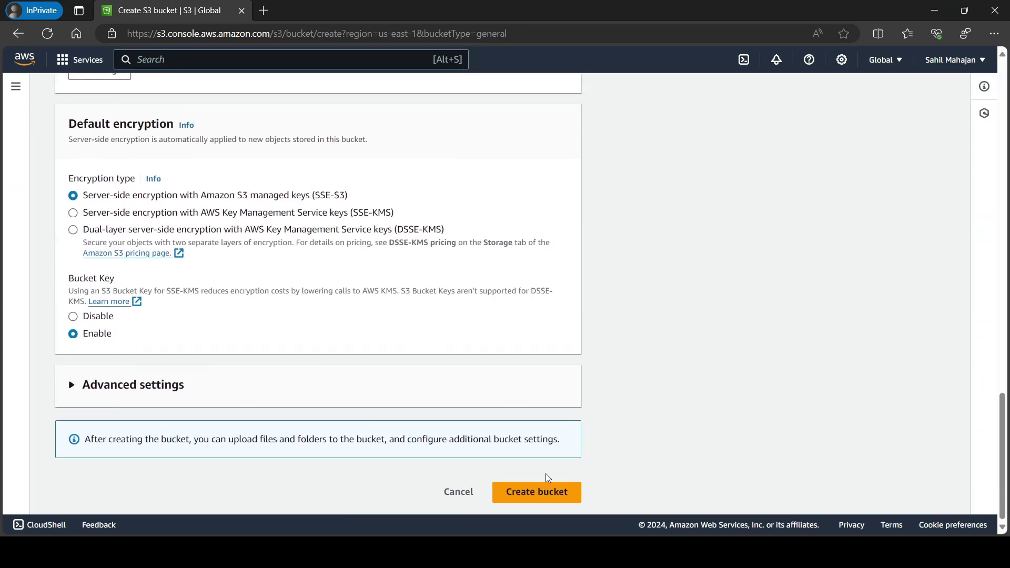
click(544, 492)
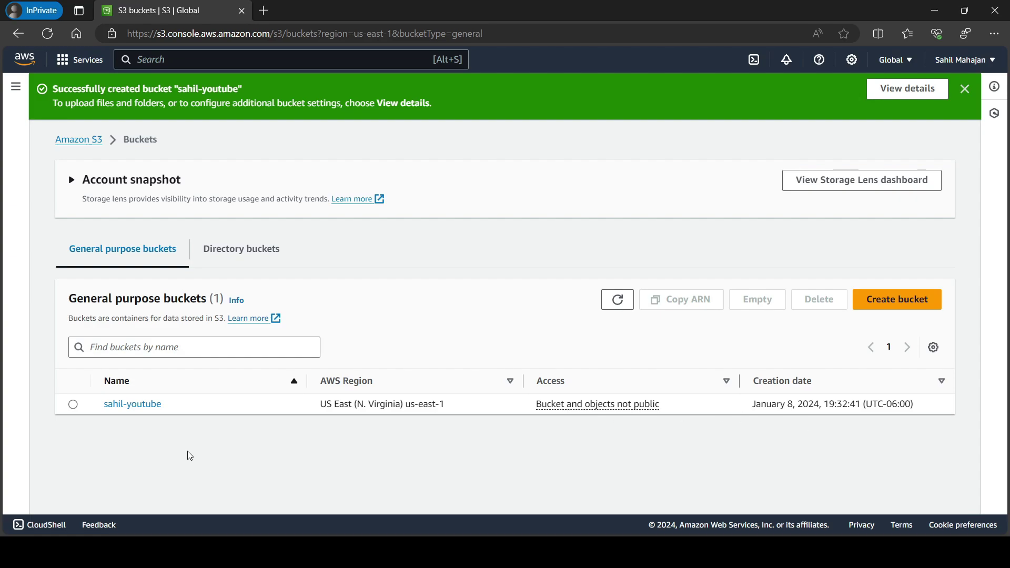
- Open the new bucket and examine the actions available for its objects
click(145, 404)
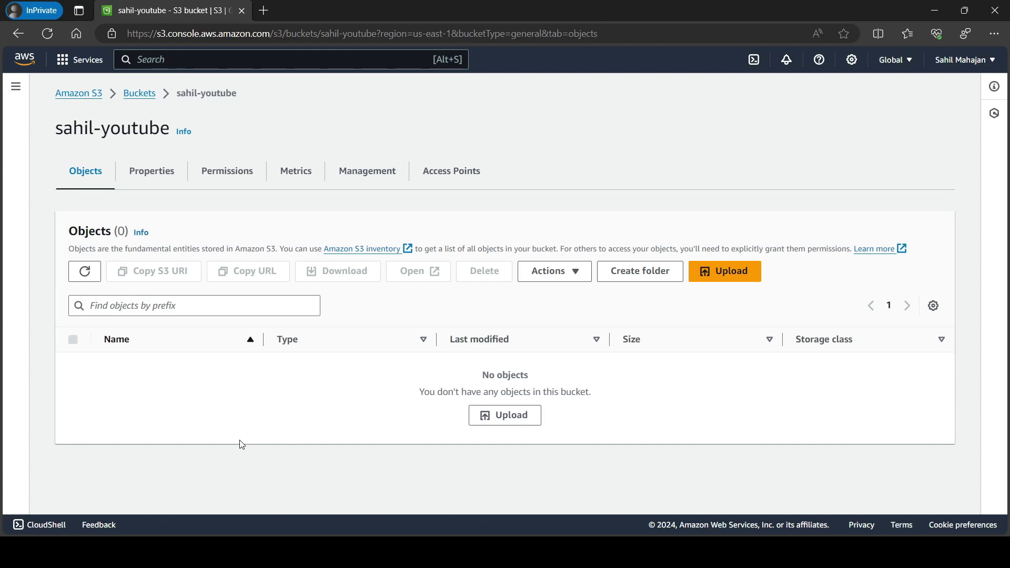
click(564, 273)
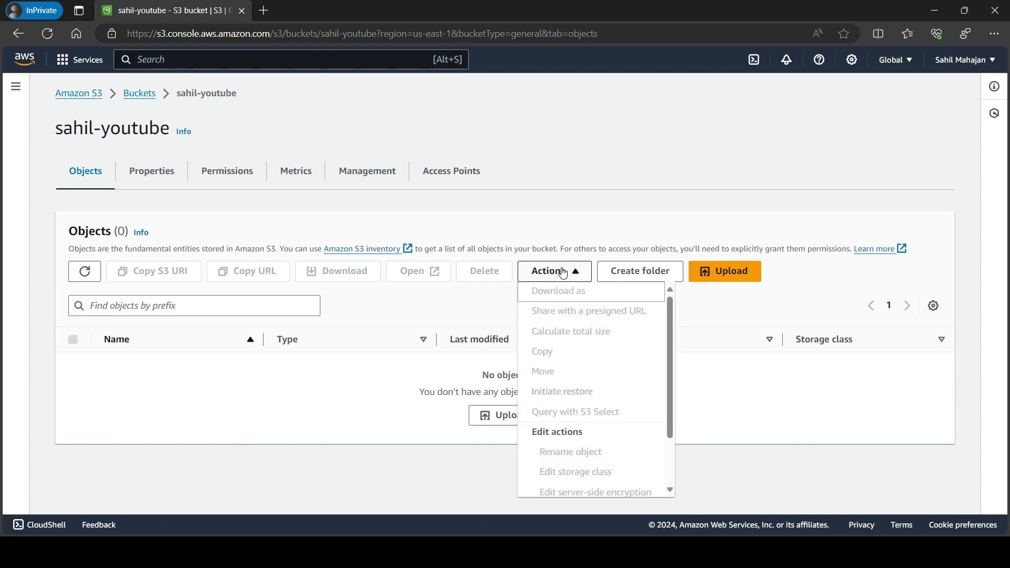
scroll(573, 398, down, 1)
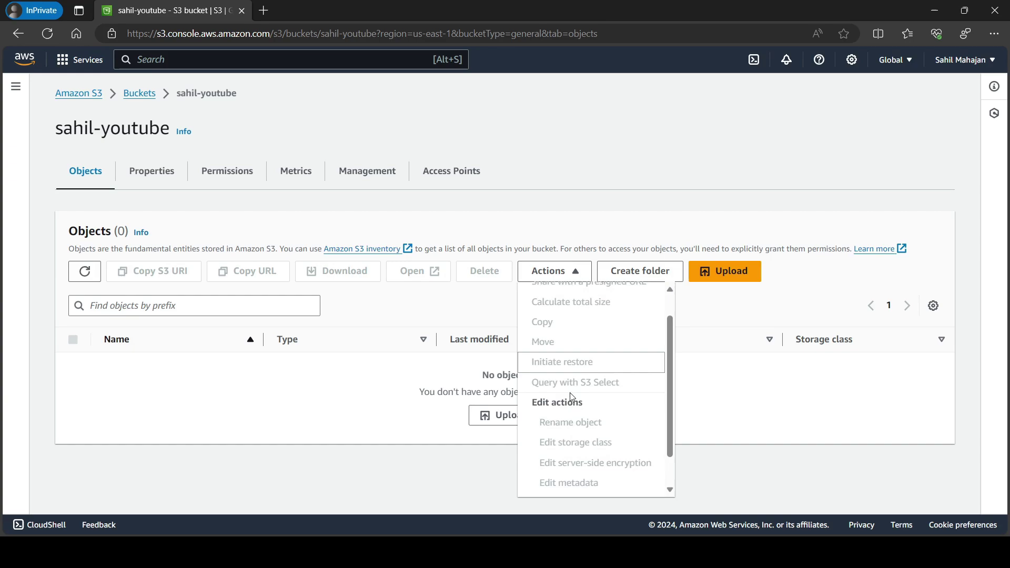
scroll(572, 397, down, 1)
scroll(572, 397, up, 2)
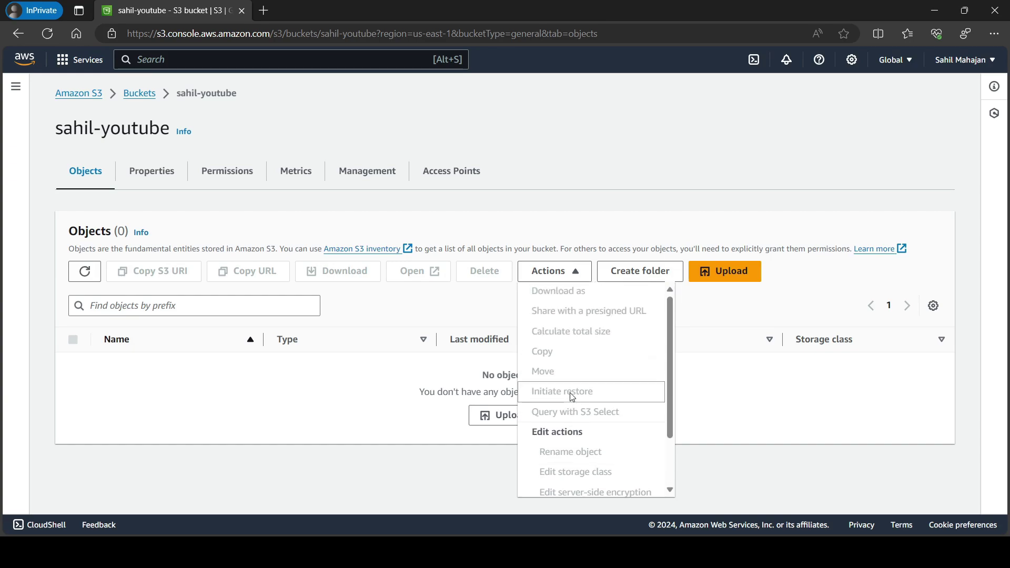
- Review the bucket upload page's files, destination, permissions and properties sections, and leave it without uploading anything
click(450, 325)
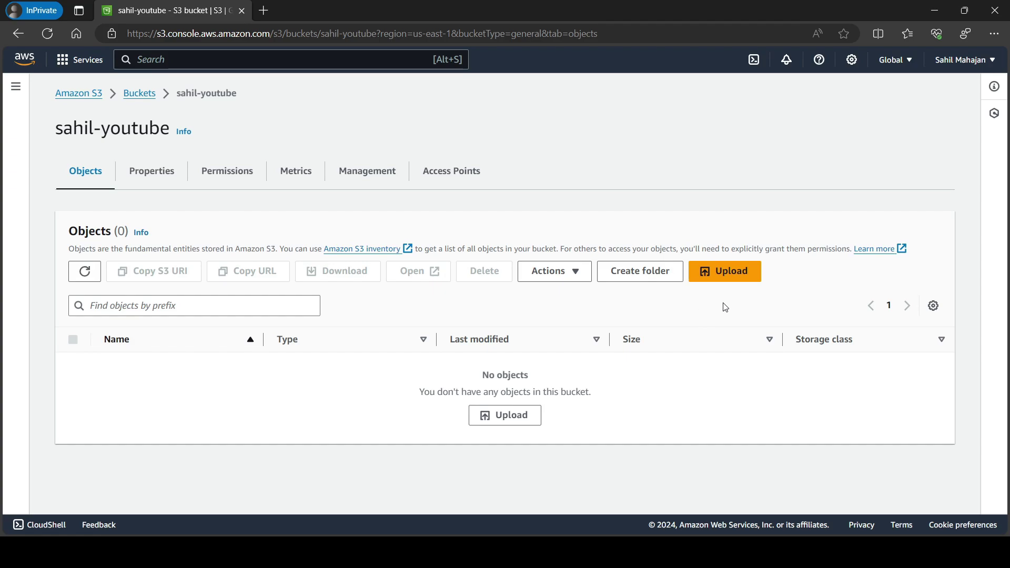
click(740, 273)
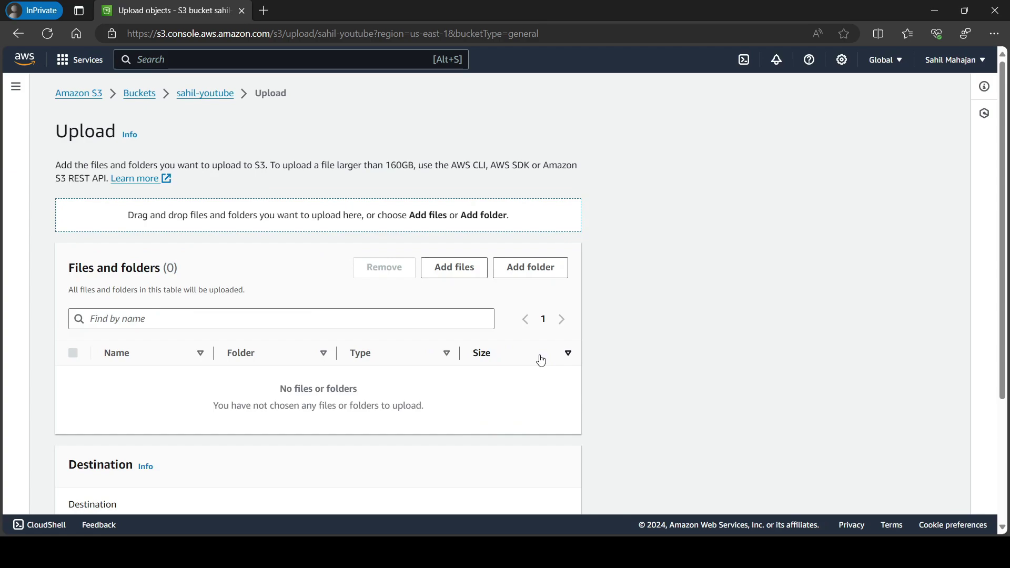
scroll(300, 313, down, 2)
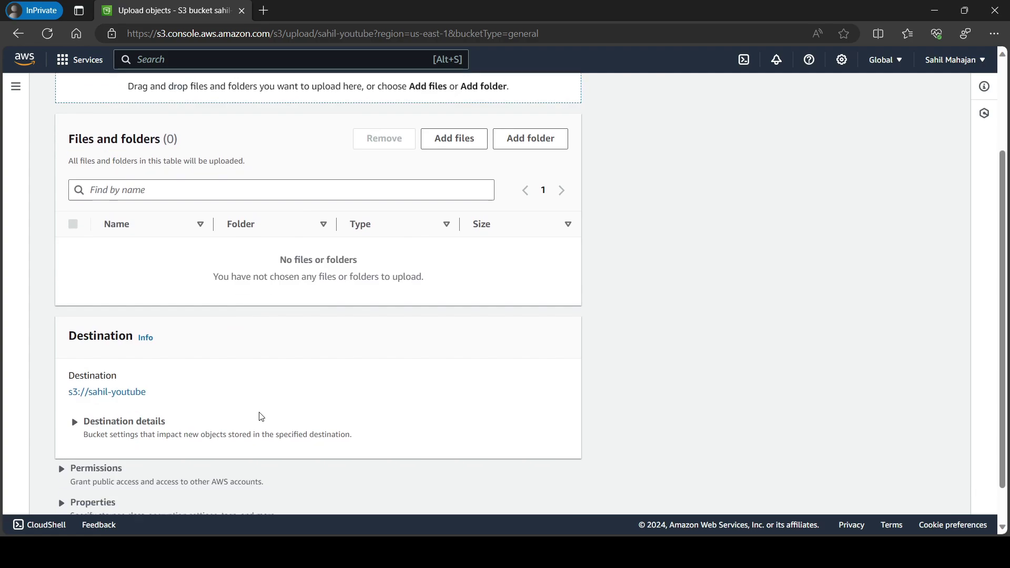
scroll(260, 416, down, 2)
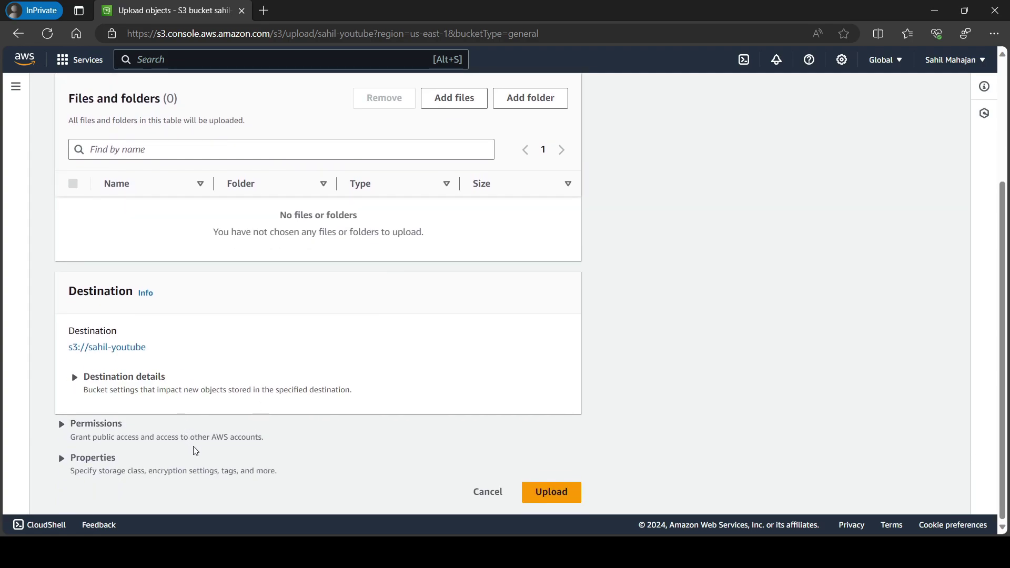
scroll(145, 402, down, 1)
click(495, 492)
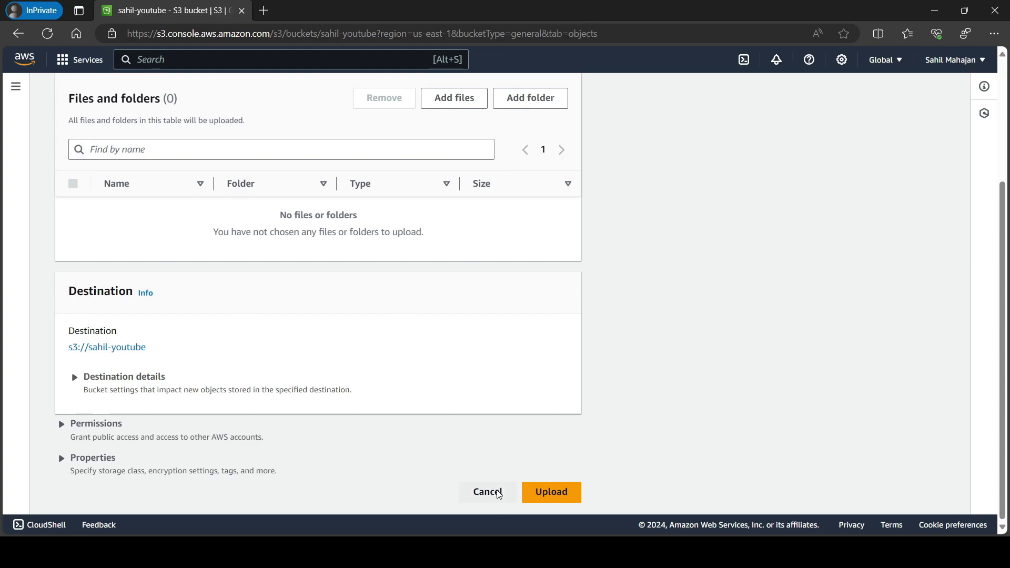
- Review the bucket's properties, covering its region, ARN, creation date, versioning, tags and default encryption
click(144, 172)
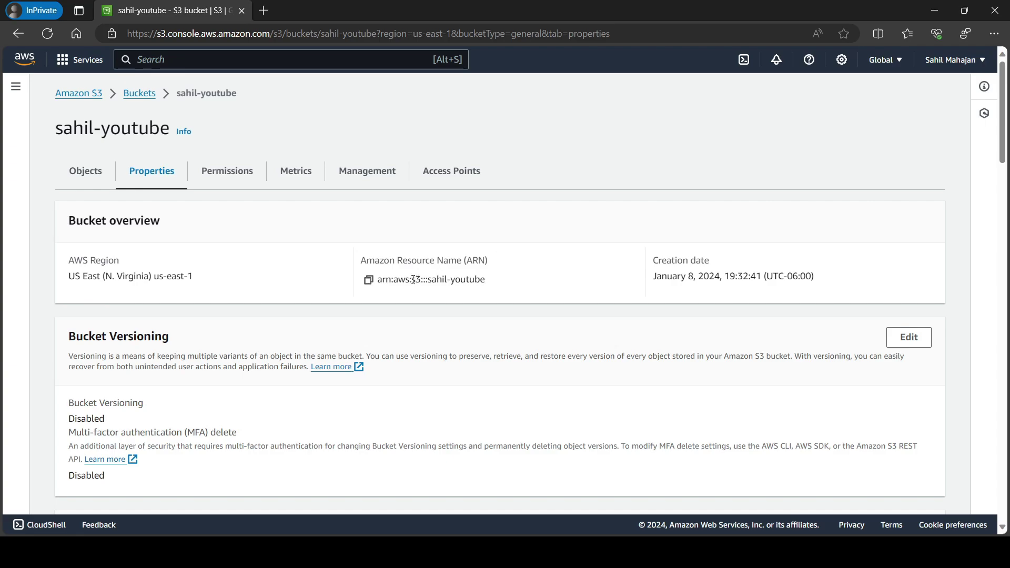
drag(388, 282, 475, 281)
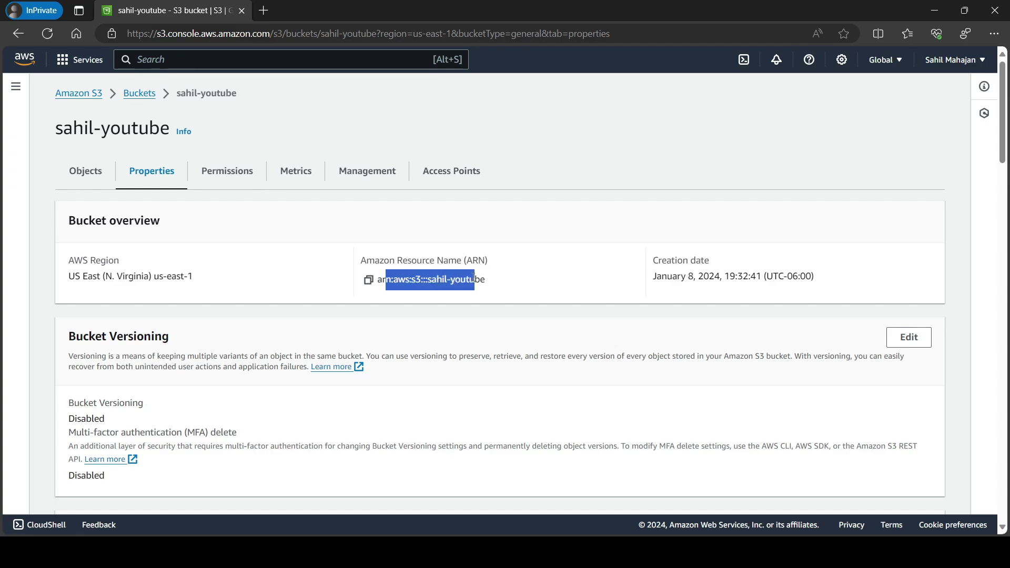
click(499, 291)
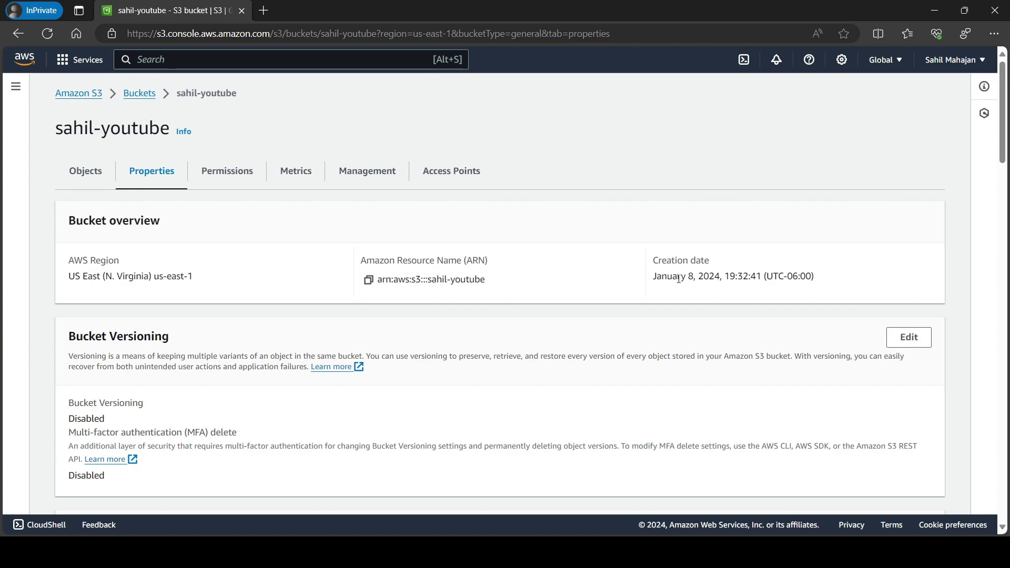
scroll(193, 333, down, 2)
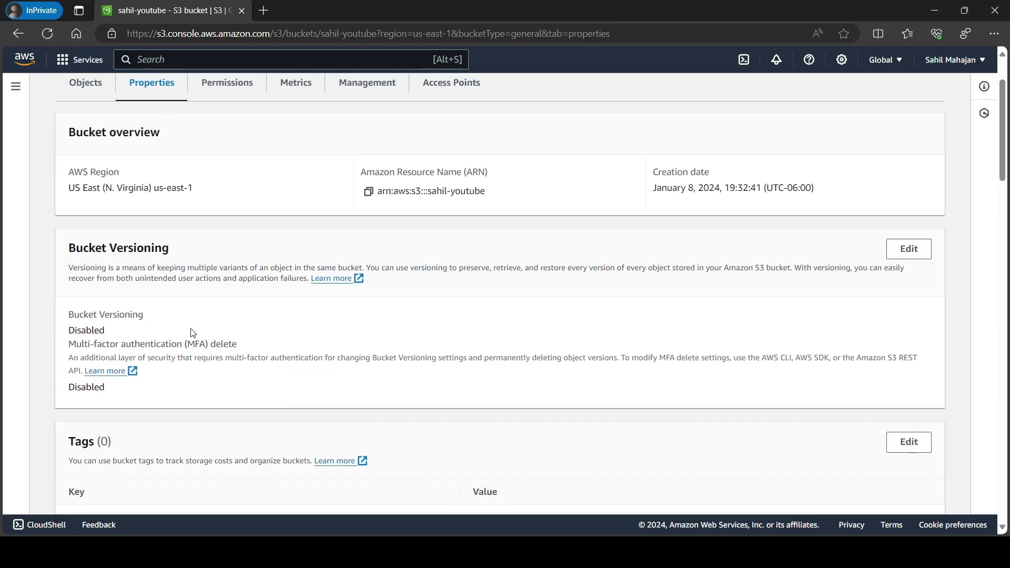
scroll(229, 373, down, 5)
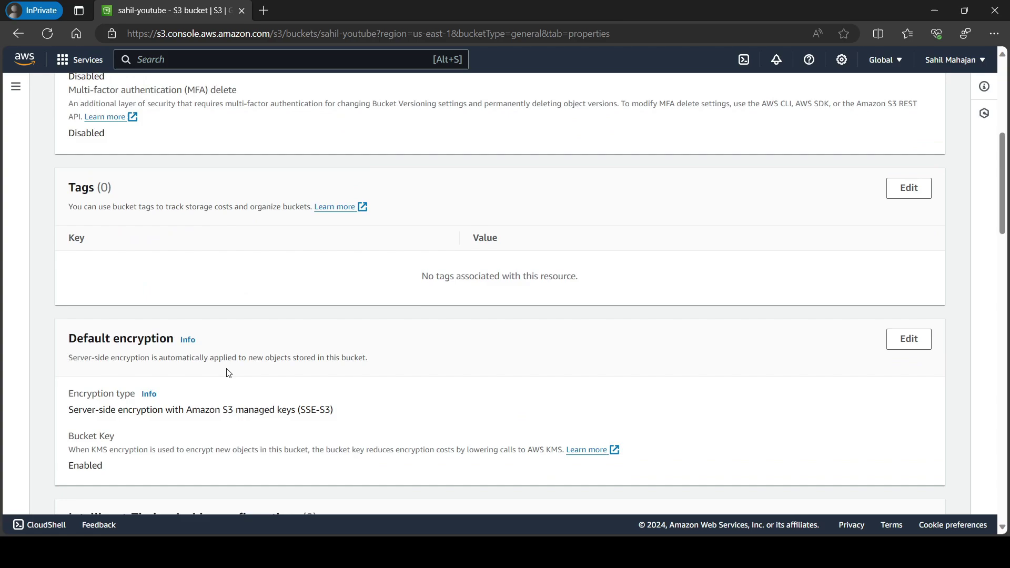
scroll(229, 373, down, 1)
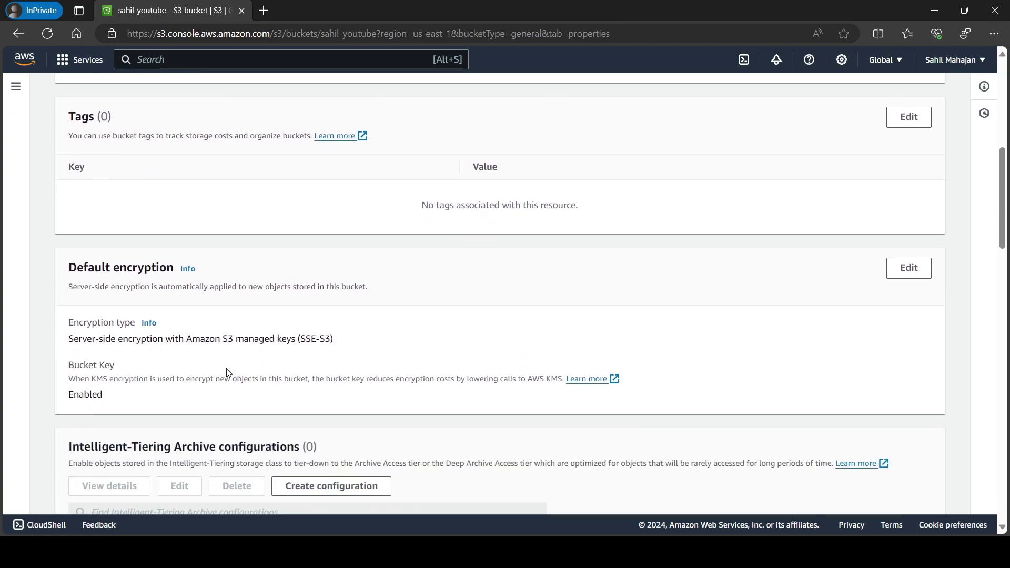
- Review the remaining bucket properties from Intelligent-Tiering Archive configurations, logging and event notifications through Object Lock, Requester pays and static website hosting
scroll(229, 373, down, 4)
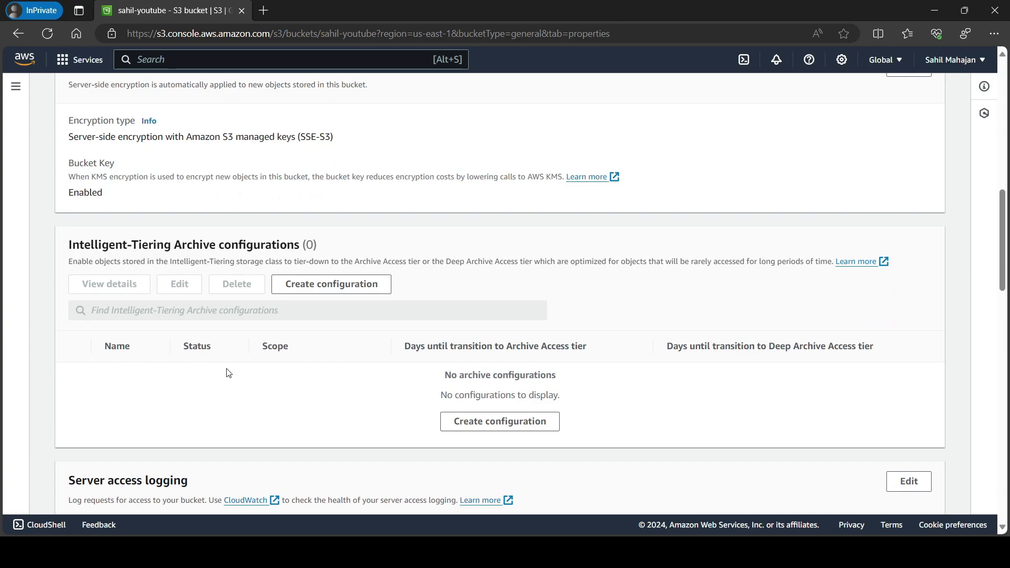
scroll(229, 372, down, 4)
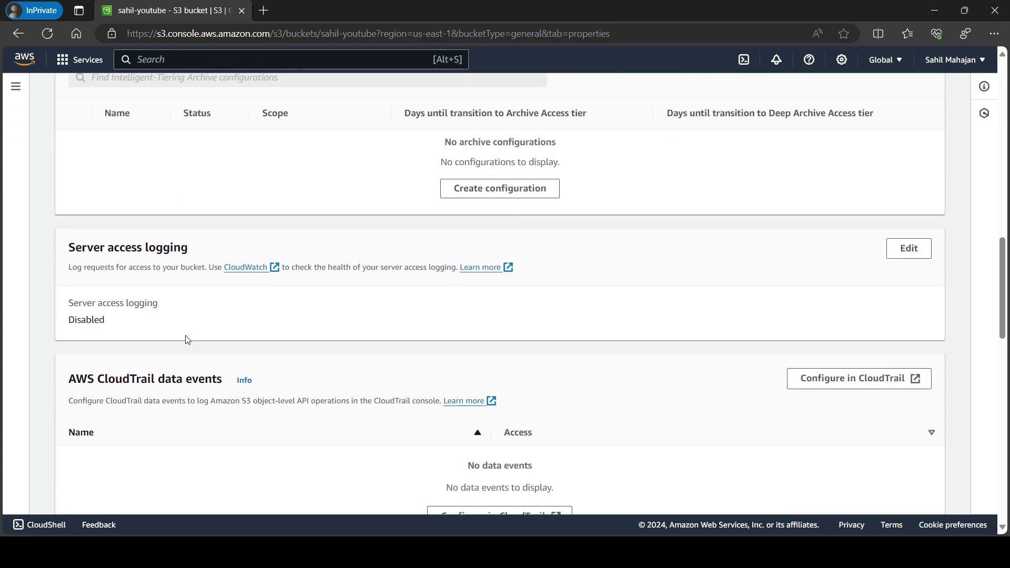
scroll(163, 273, down, 3)
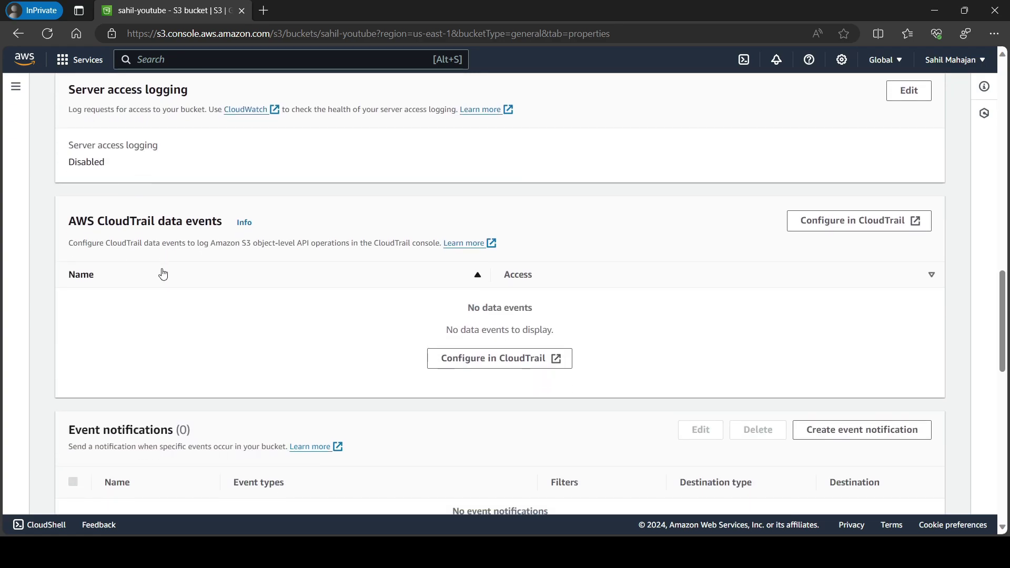
scroll(163, 274, down, 4)
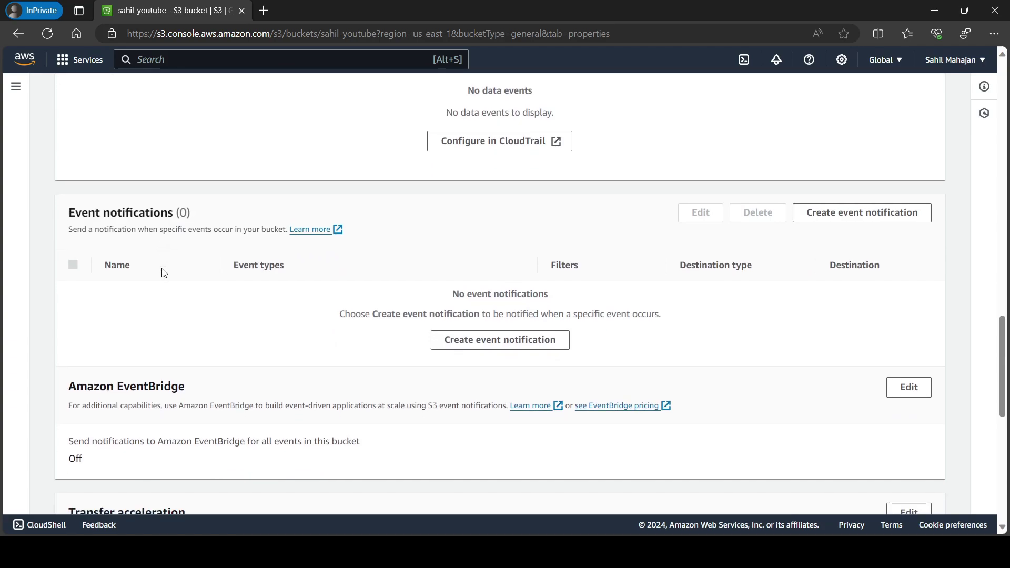
scroll(164, 274, down, 1)
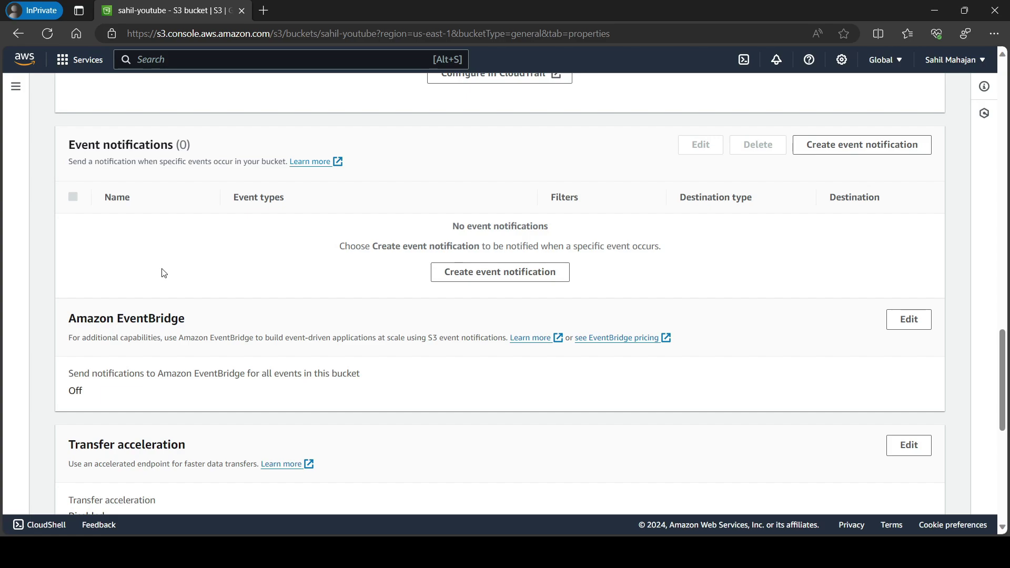
scroll(164, 274, down, 1)
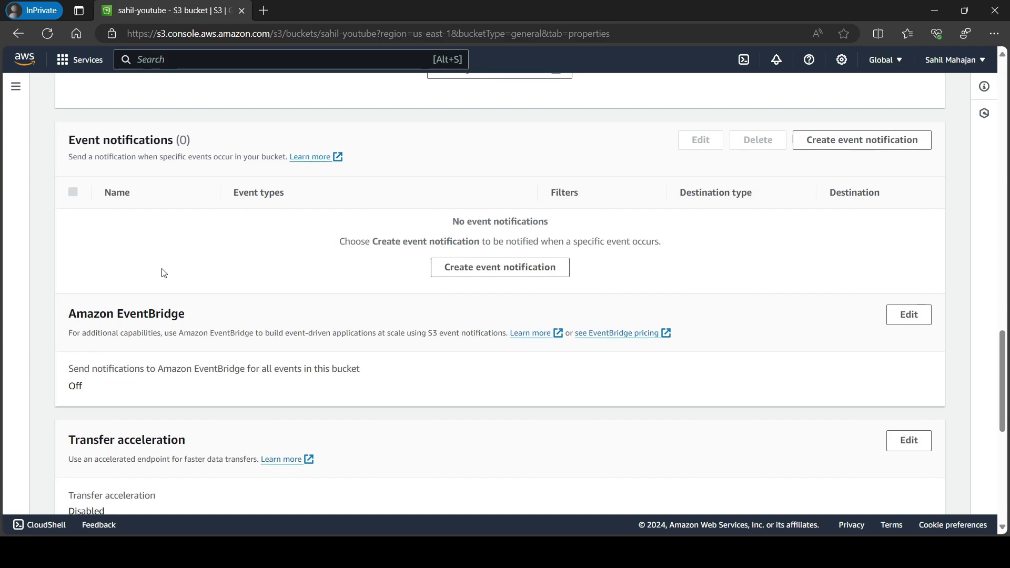
scroll(164, 273, down, 2)
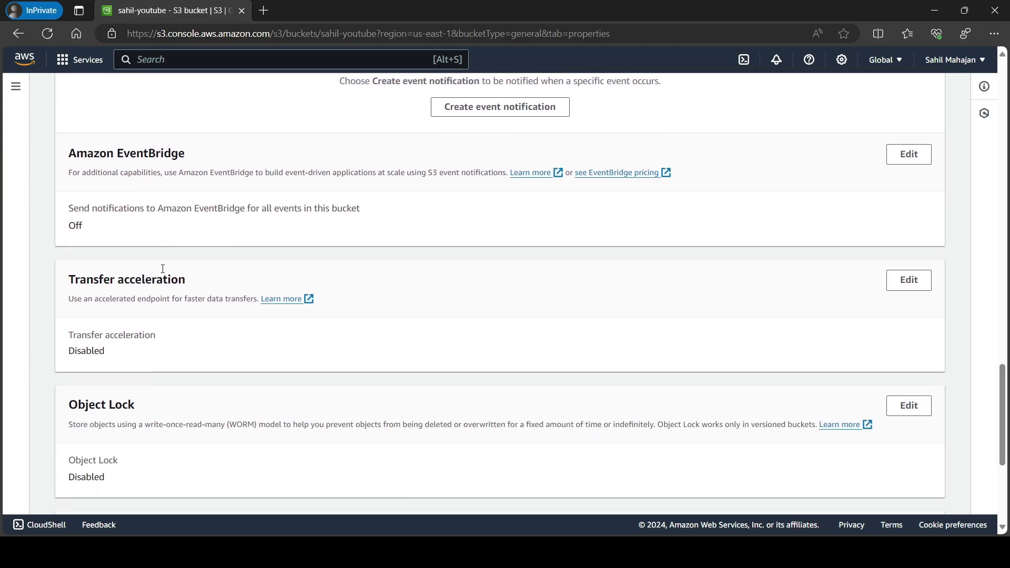
scroll(163, 274, down, 3)
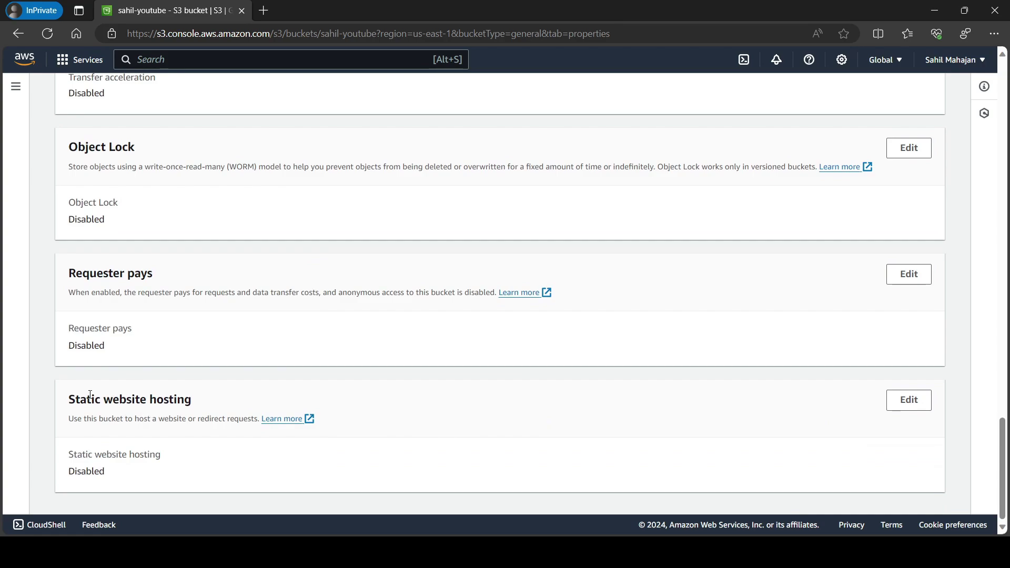
drag(90, 398, 175, 400)
click(213, 407)
scroll(213, 407, up, 20)
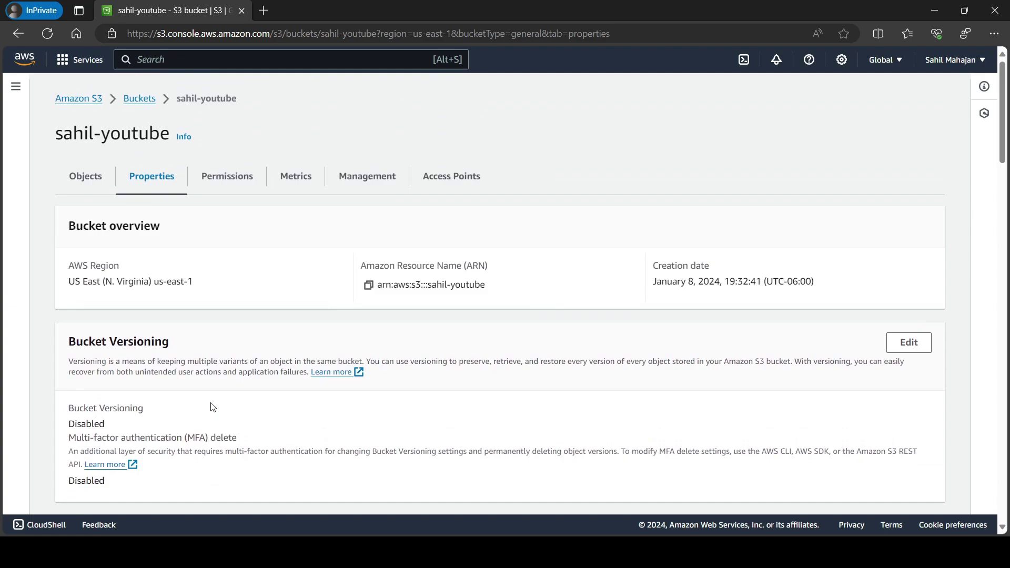
- Examine the bucket's permissions, including the access status explanation, Block public access, bucket policy, Object Ownership and access control list
click(218, 176)
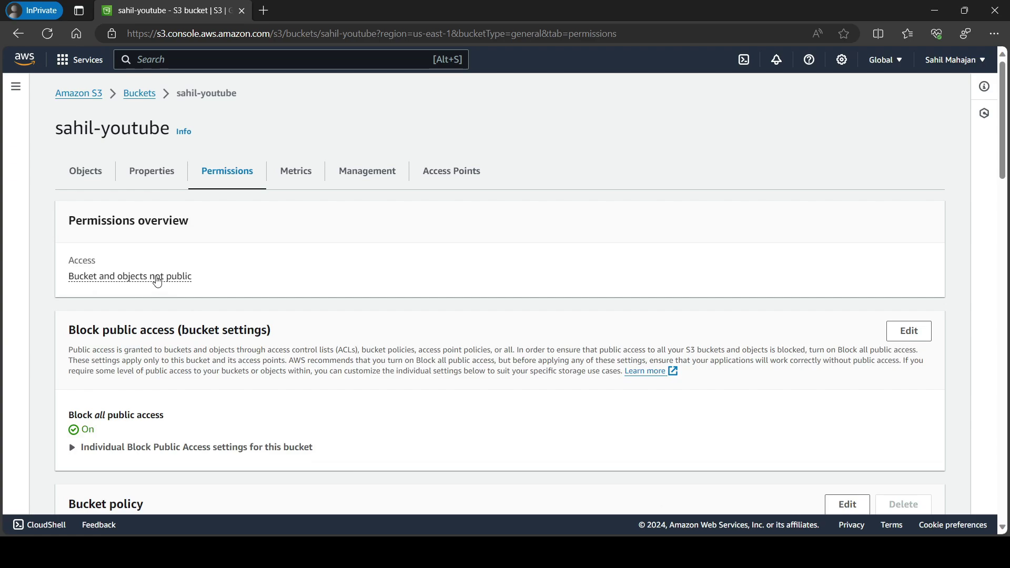
click(157, 280)
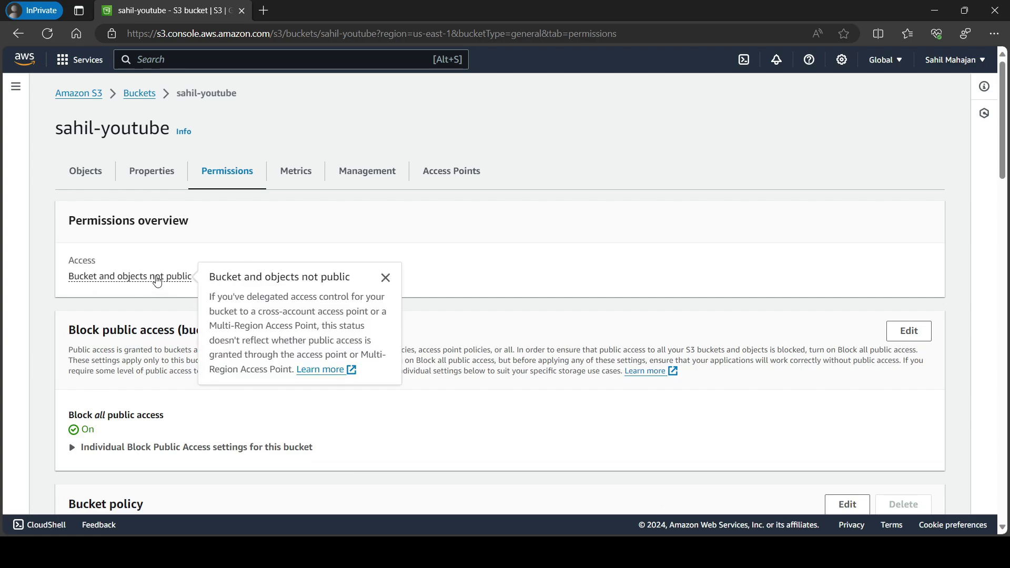
drag(221, 297, 252, 328)
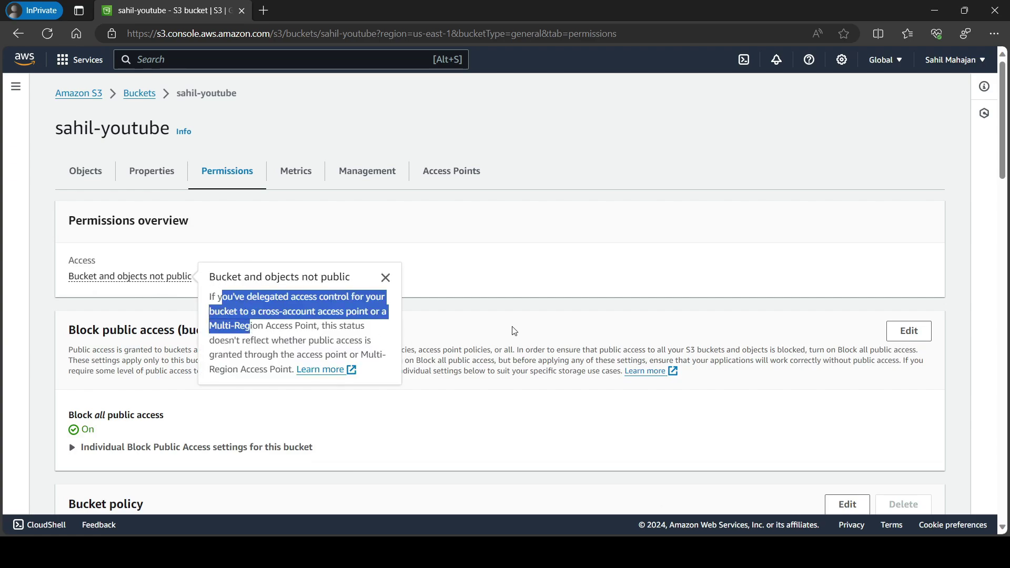
click(479, 213)
scroll(297, 323, down, 1)
scroll(298, 322, down, 2)
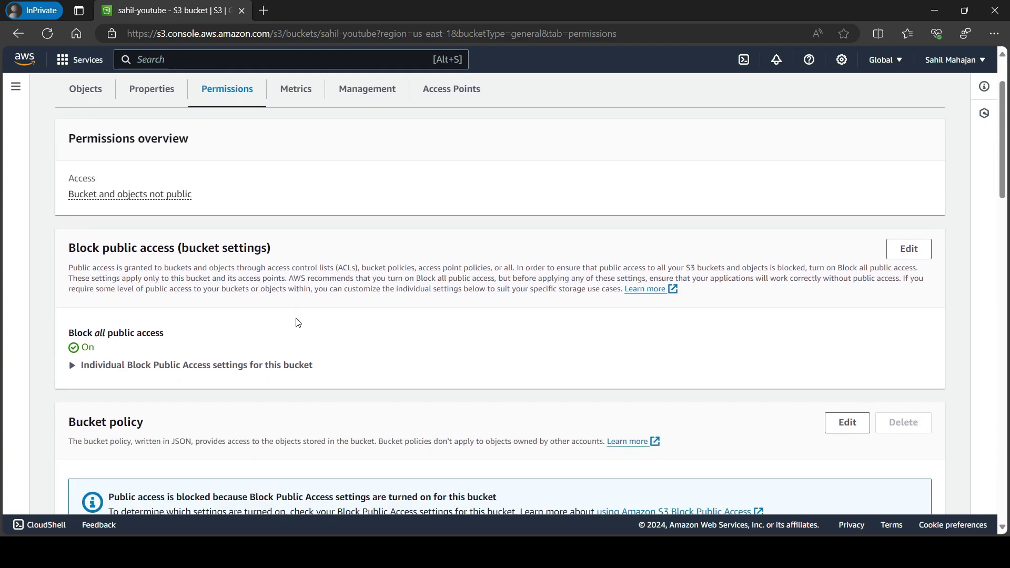
scroll(298, 322, down, 5)
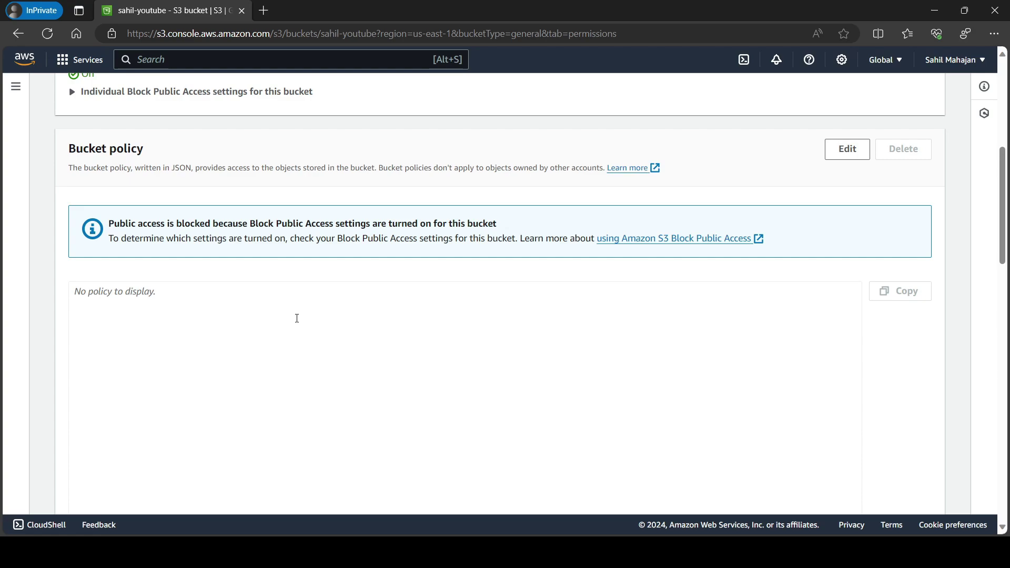
scroll(297, 319, down, 4)
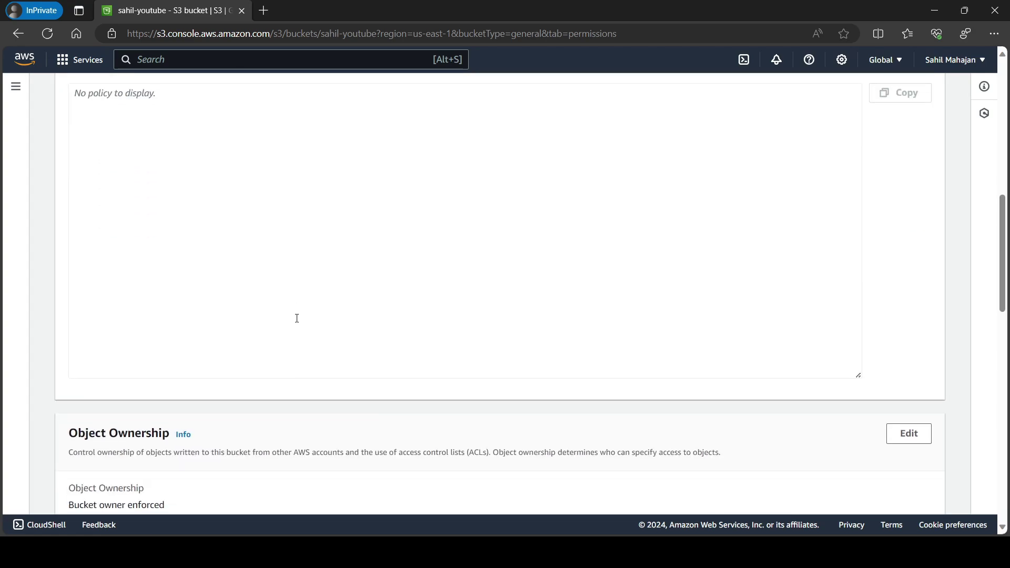
scroll(297, 318, down, 2)
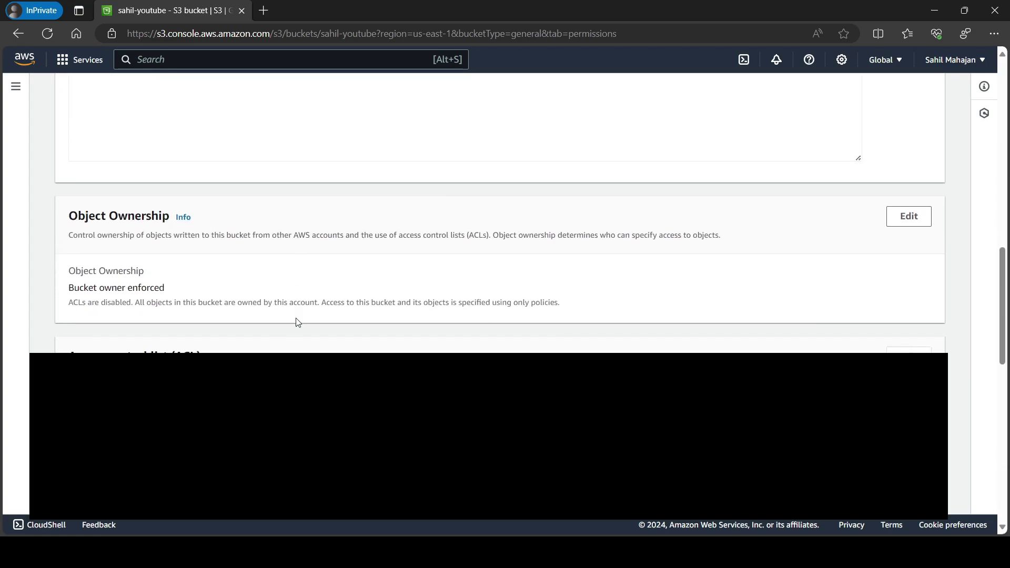
scroll(299, 323, down, 3)
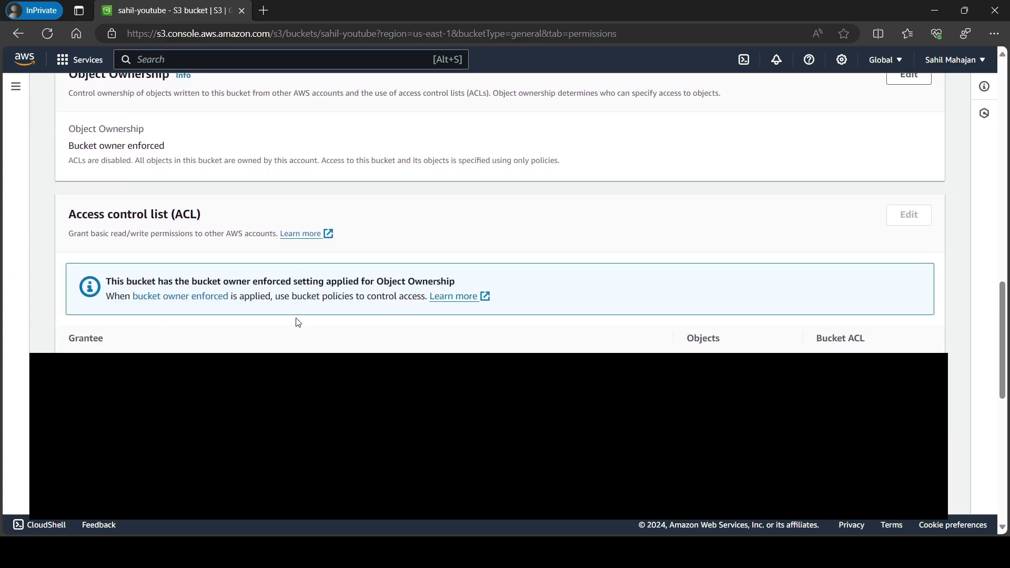
scroll(297, 321, up, 10)
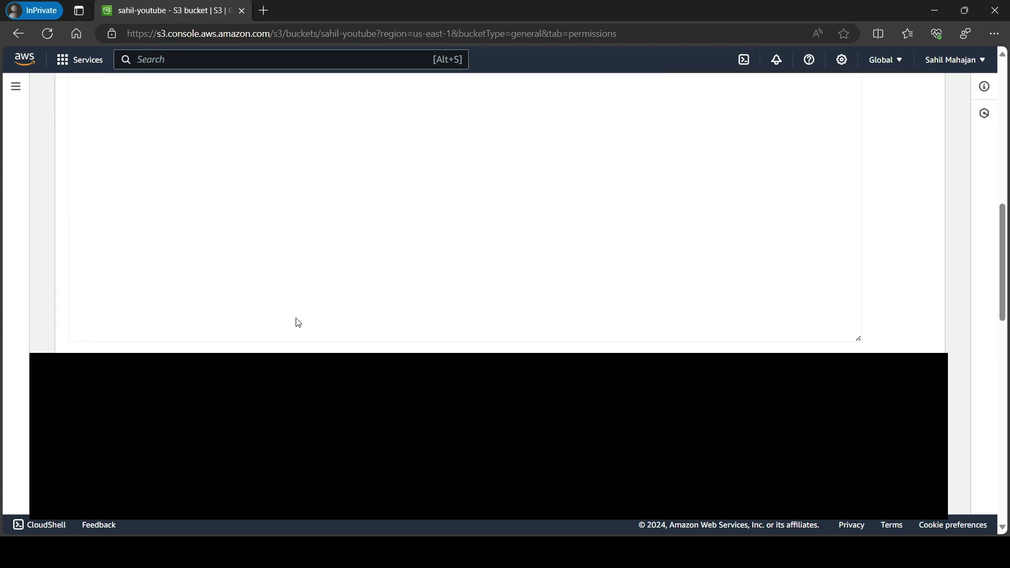
- Examine the bucket's metrics, including total size, number of objects and Storage Class Analysis
click(292, 183)
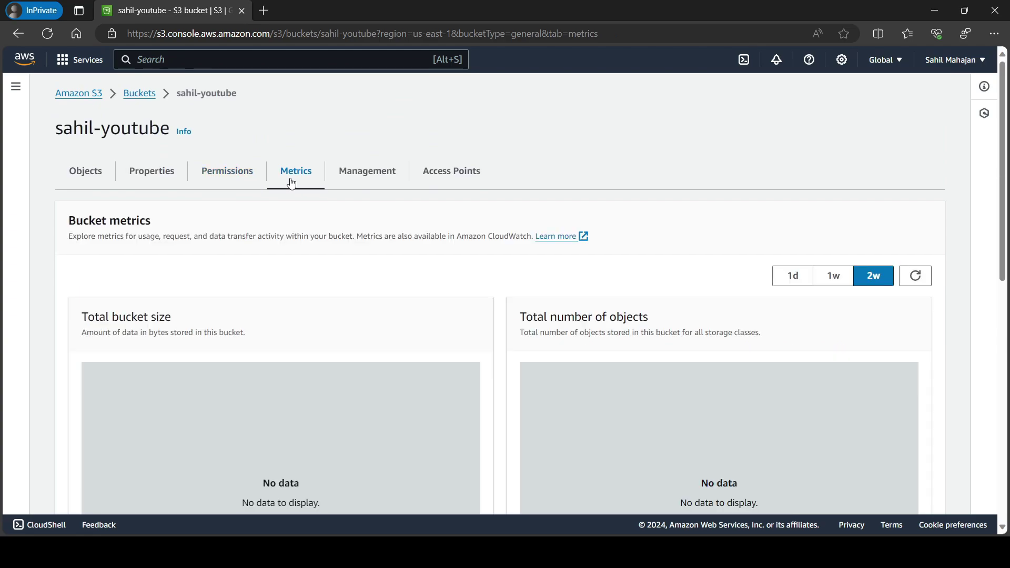
scroll(217, 276, down, 8)
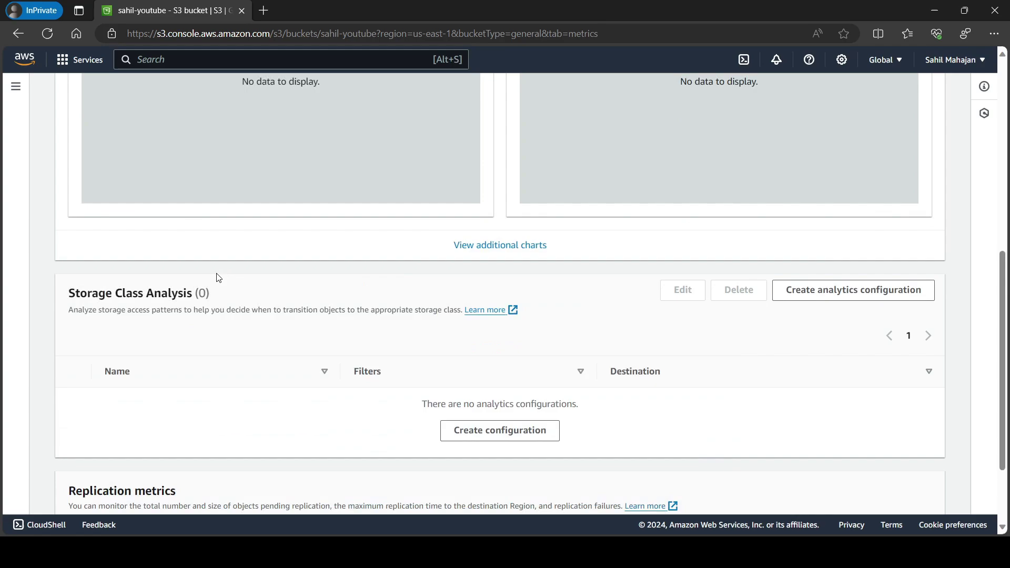
scroll(219, 277, up, 8)
- Review the bucket's lifecycle rules, replication rules and inventory configurations, as well as its access points
click(351, 174)
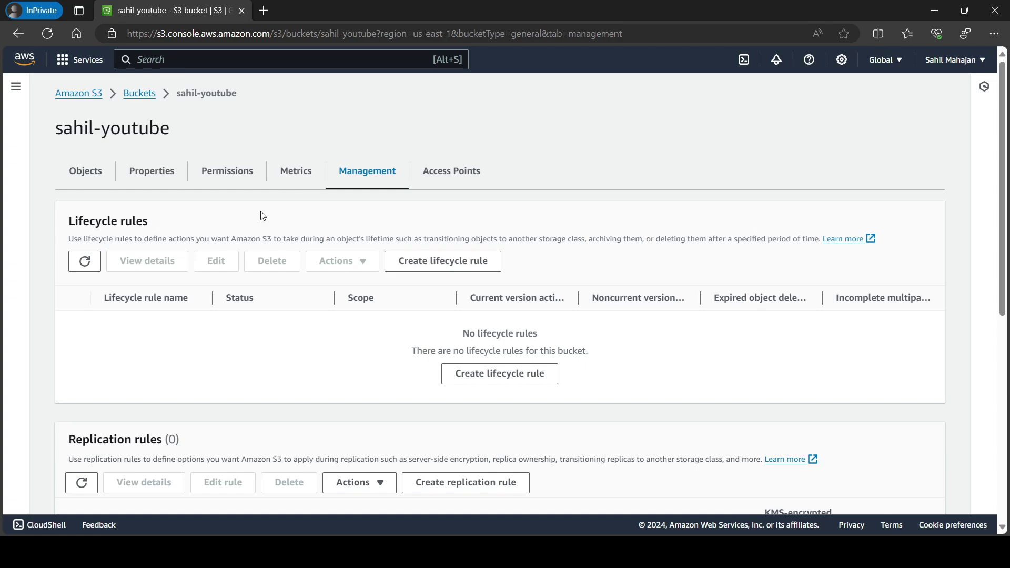
scroll(263, 216, down, 3)
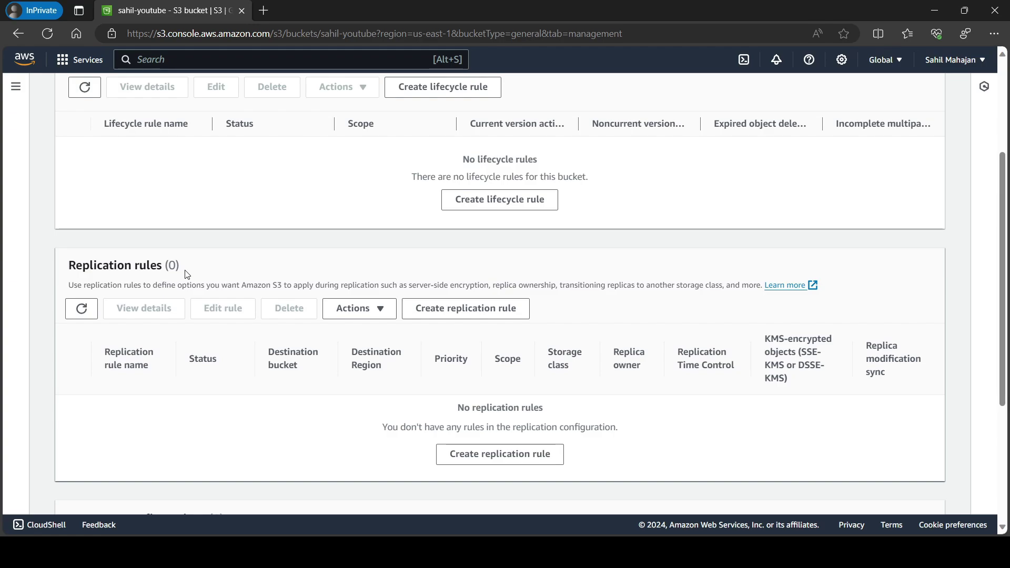
scroll(187, 273, down, 4)
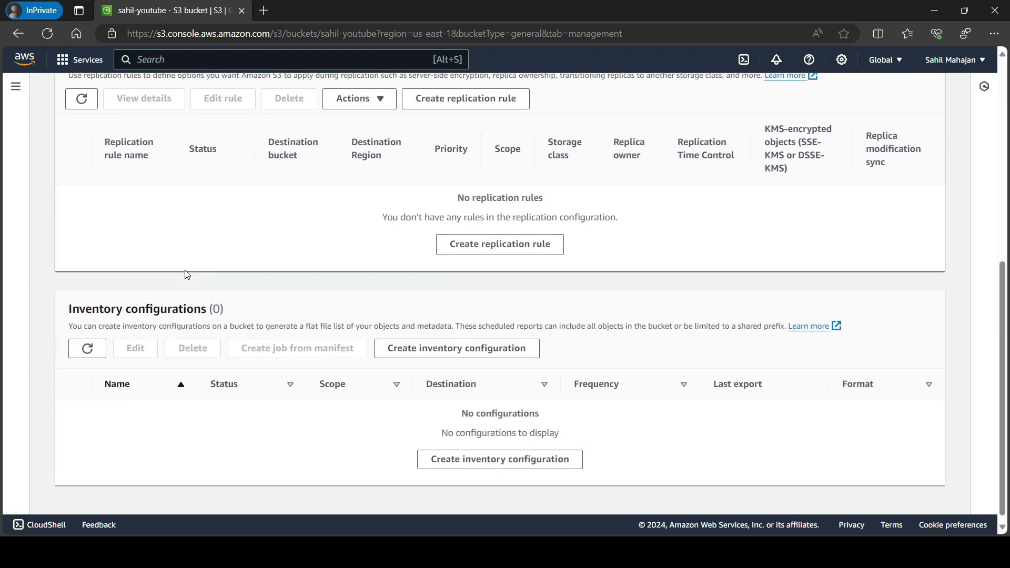
scroll(185, 270, up, 7)
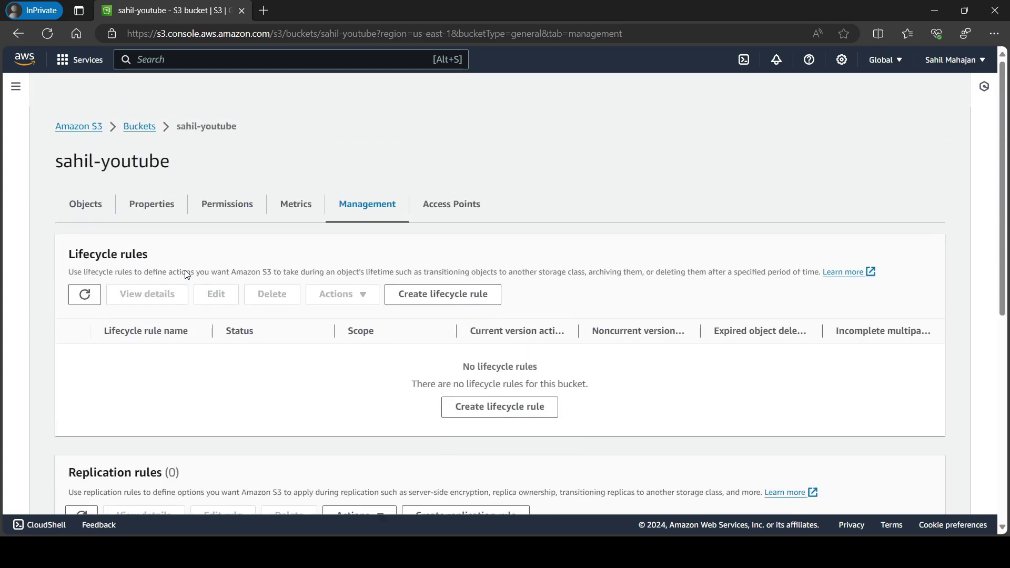
click(446, 171)
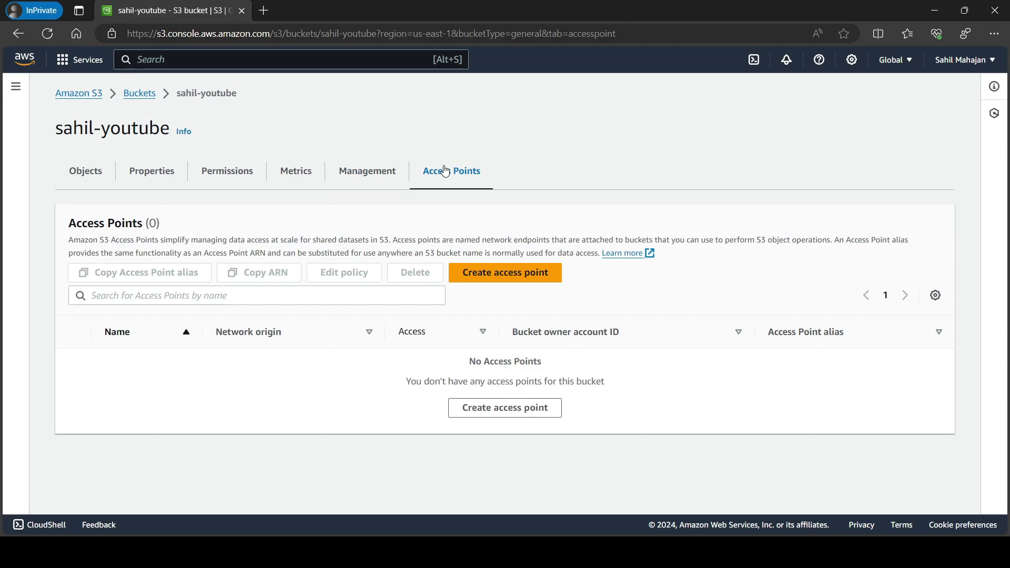
- Return to the list of general purpose buckets and select the newly created bucket
click(85, 178)
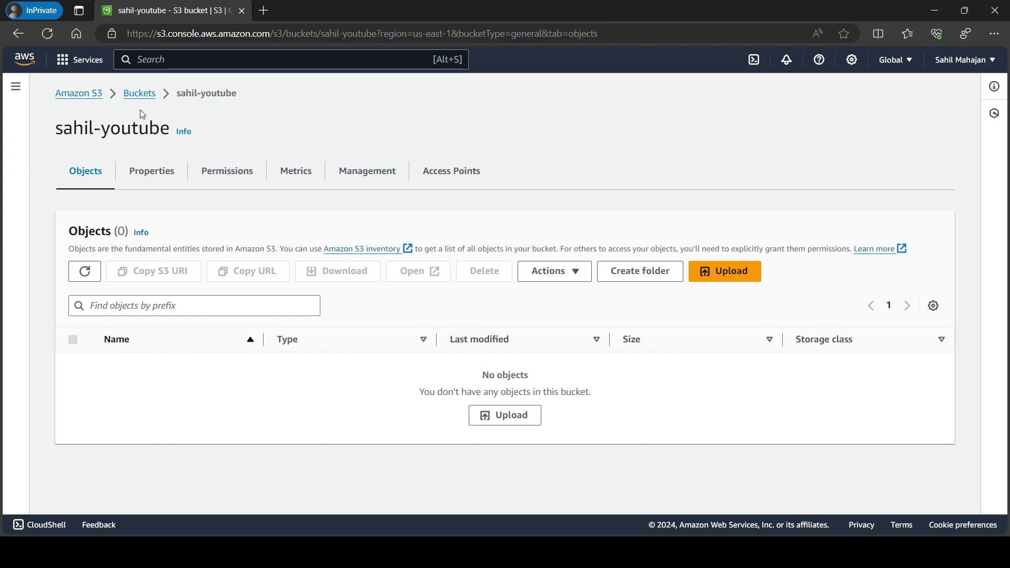
click(149, 94)
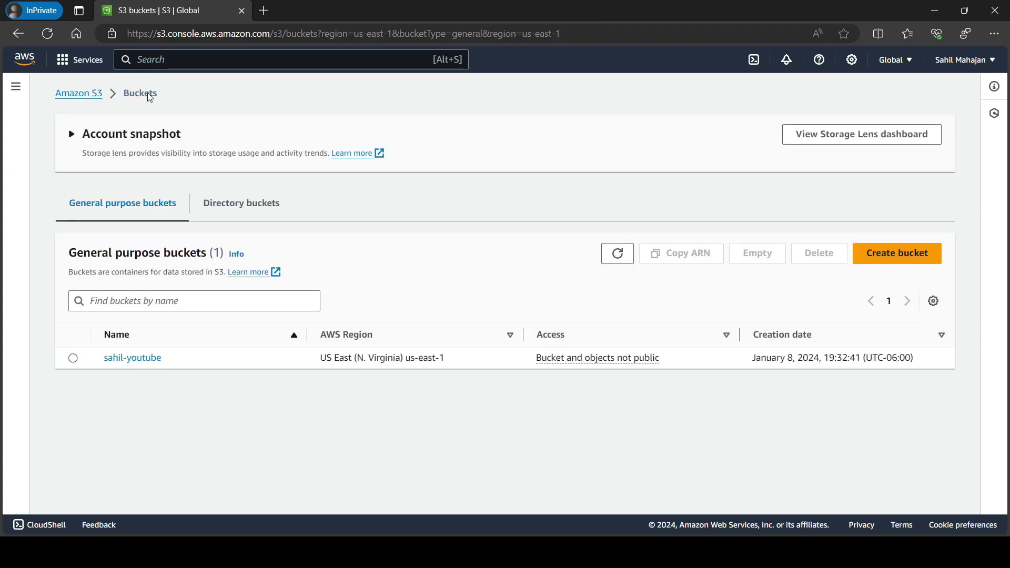
click(73, 359)
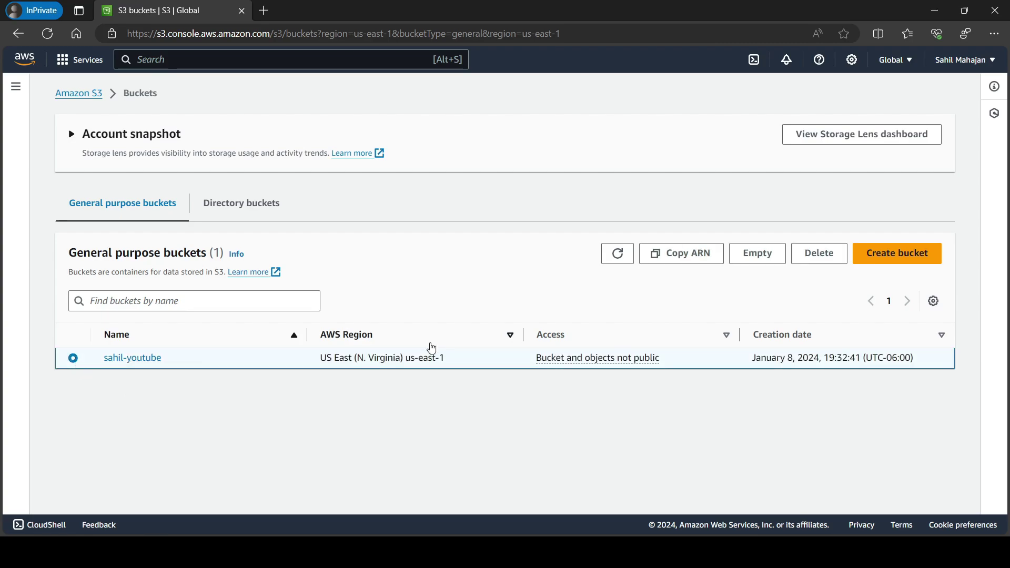